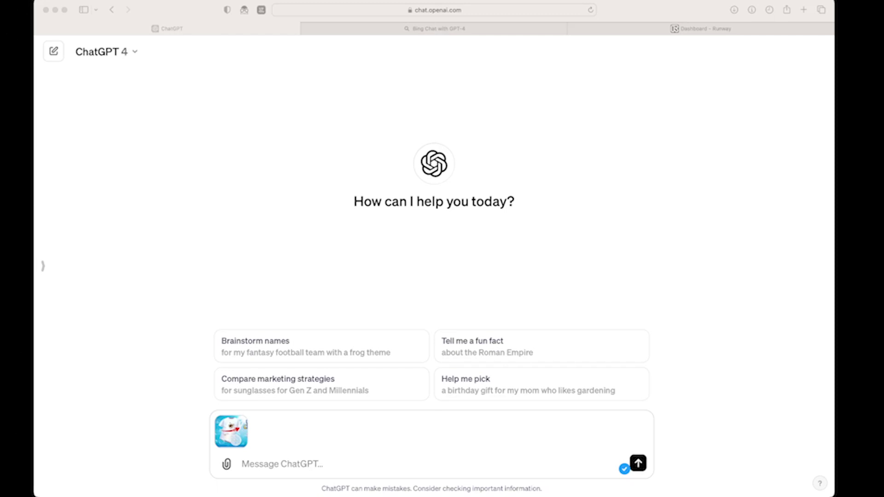
Submit the prompt "Describe Subject as List of Keywords using Image:" with the attached detergent ad image.
type("Describe Subject as List of Keywords:")
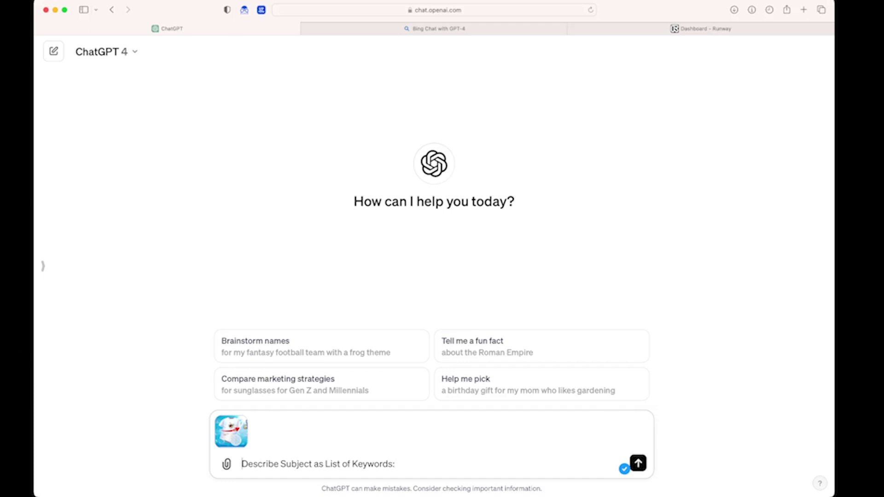
type("using l,a")
key("BackSpace")
key("BackSpace")
key("BackSpace")
type("Image:")
key("Return")
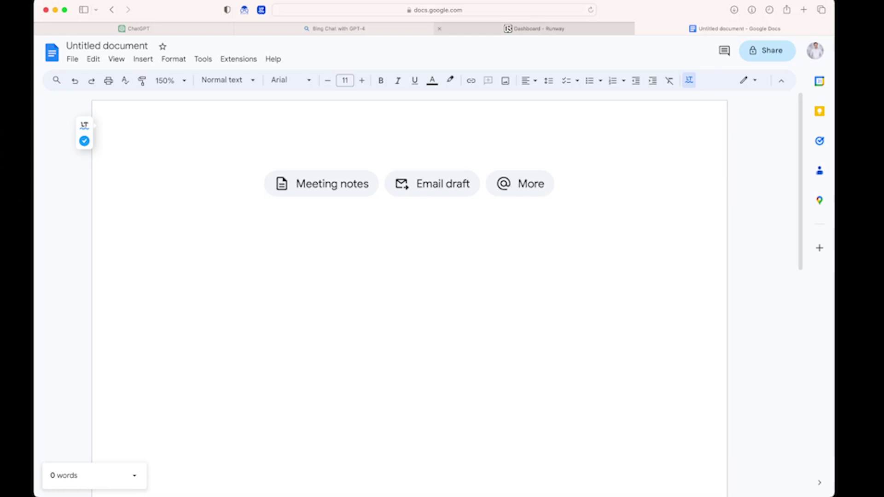
Switch to Bing Chat and attach the Ultra Clean detergent ad image to a message.
left_click(336, 28)
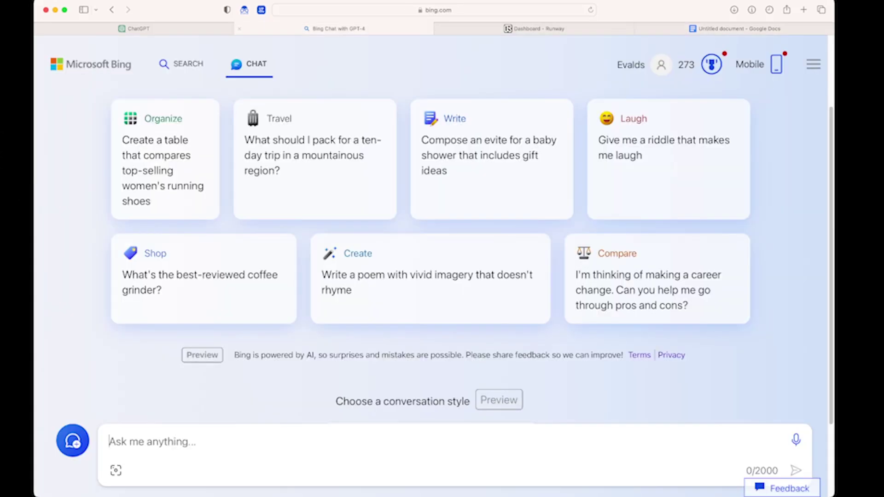
left_click(133, 28)
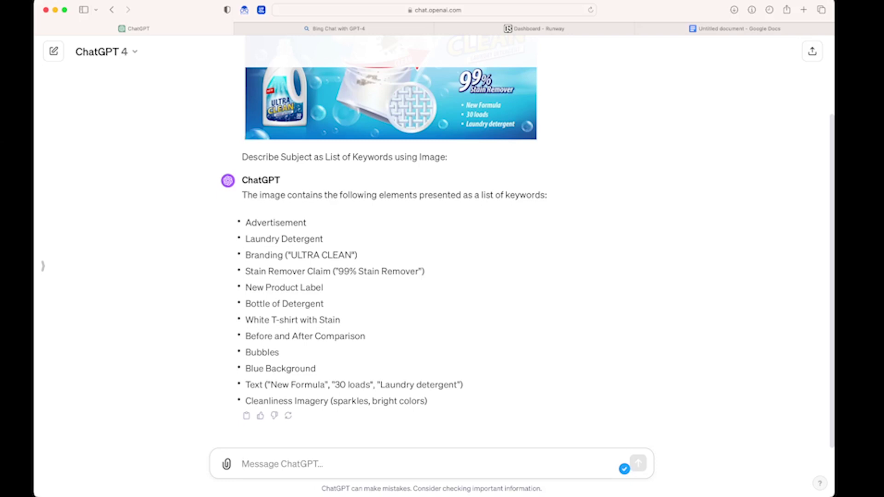
left_click(336, 28)
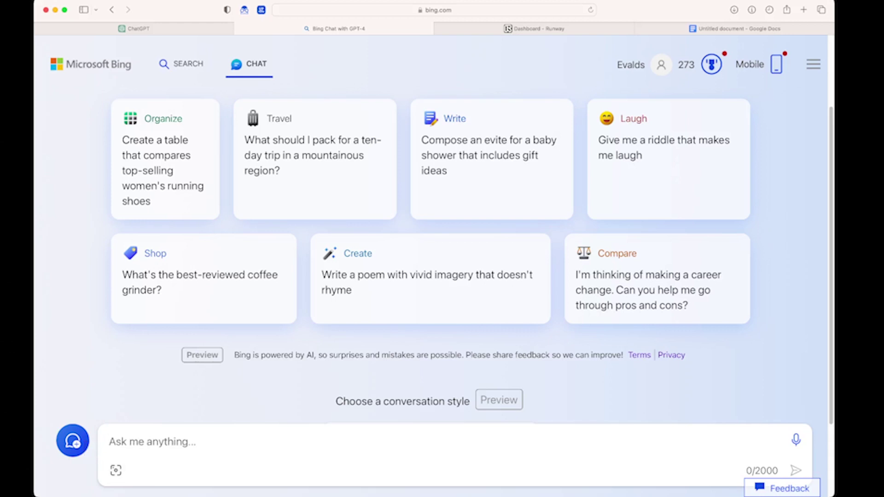
left_click_drag(782, 442, 442, 444)
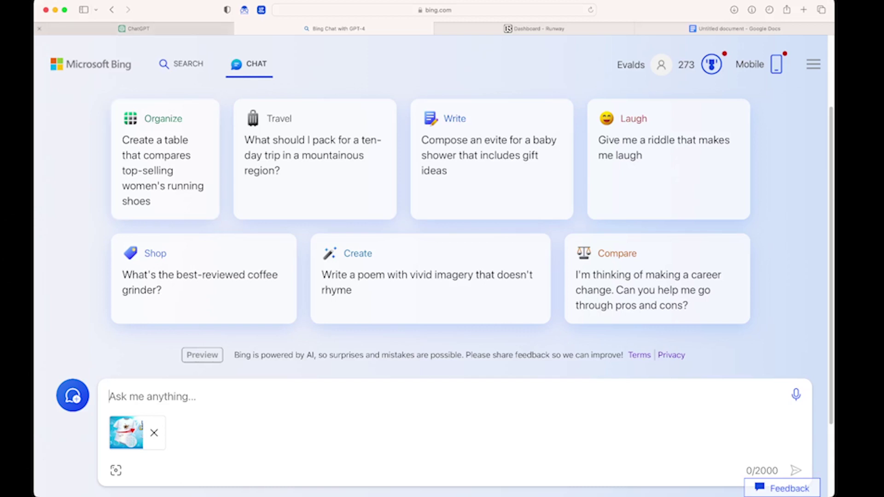
Send Bing Chat the prompt "Extract Information of Image Details as Categorized Lists:" together with the attached image.
left_click(133, 29)
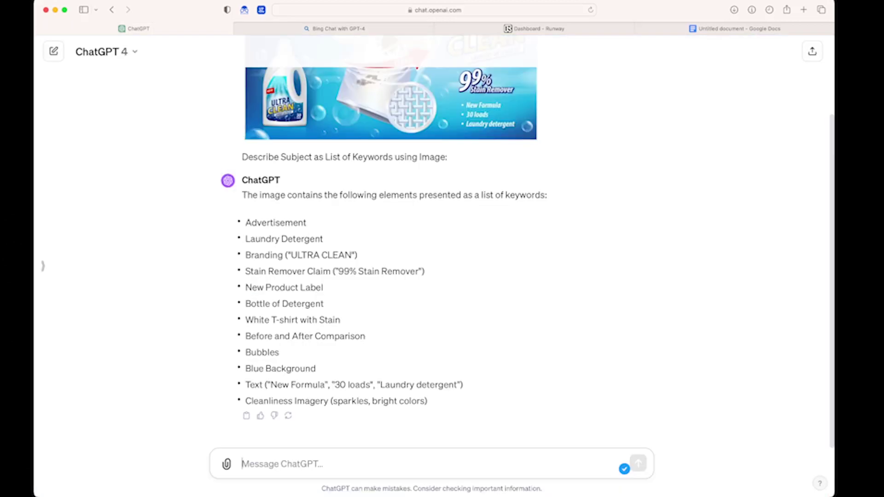
scroll(420, 389, "up", 3)
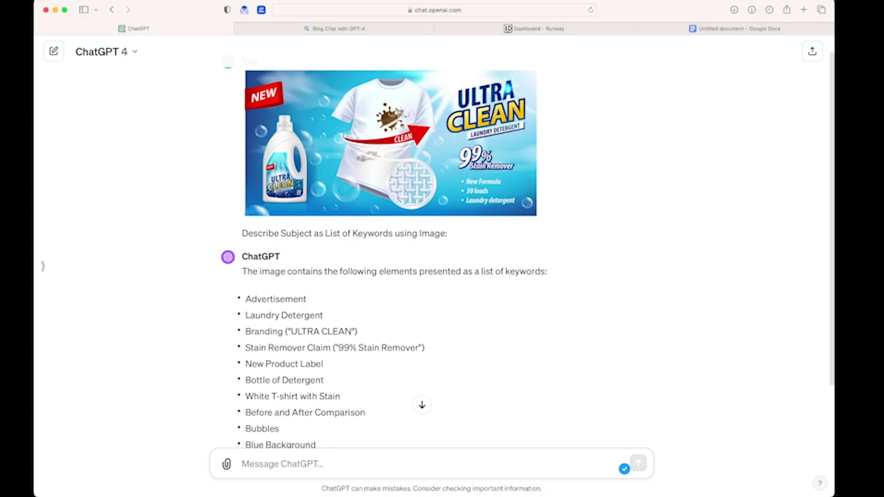
left_click(339, 29)
type("Extract Information of Image Details Categorized as Lists:")
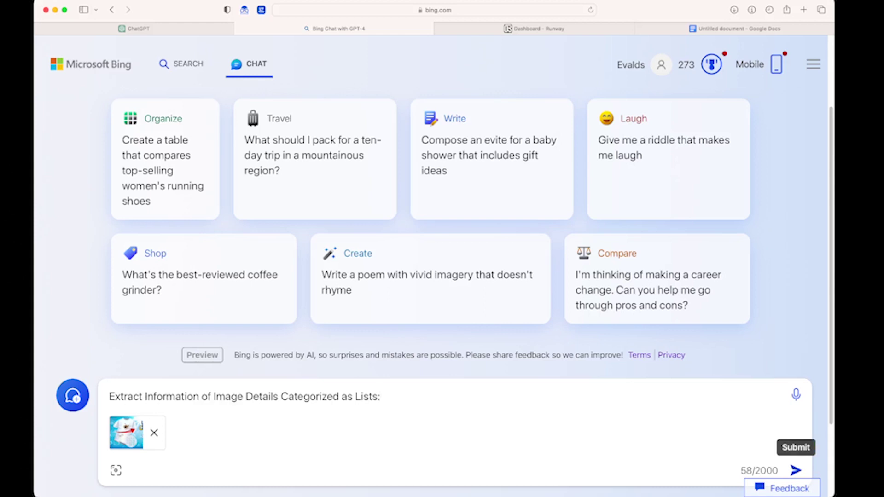
type("as")
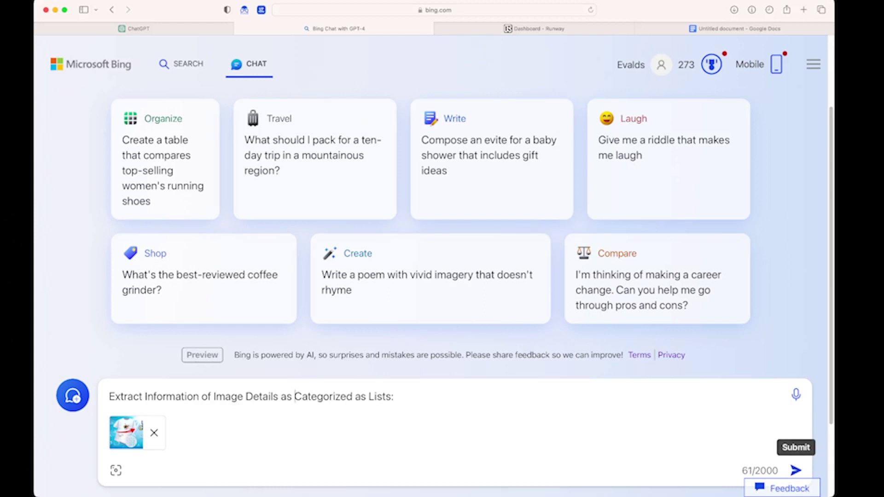
left_click(377, 396)
key("BackSpace")
key("BackSpace")
key("BackSpace")
left_click(796, 470)
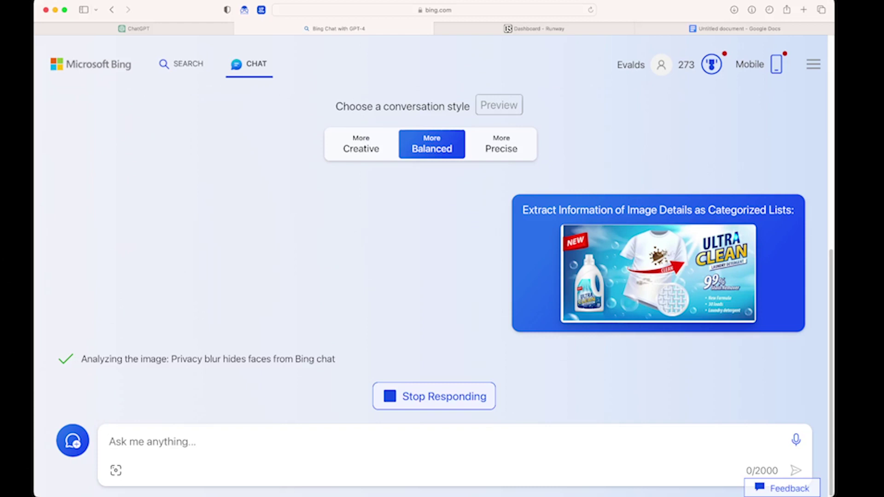
Return to ChatGPT and copy the keywords from "Laundry Detergent" through "Cleanliness Imagery (sparkles, bright colors)".
key("ctrl+shift+Tab")
scroll(435, 249, "down", 3)
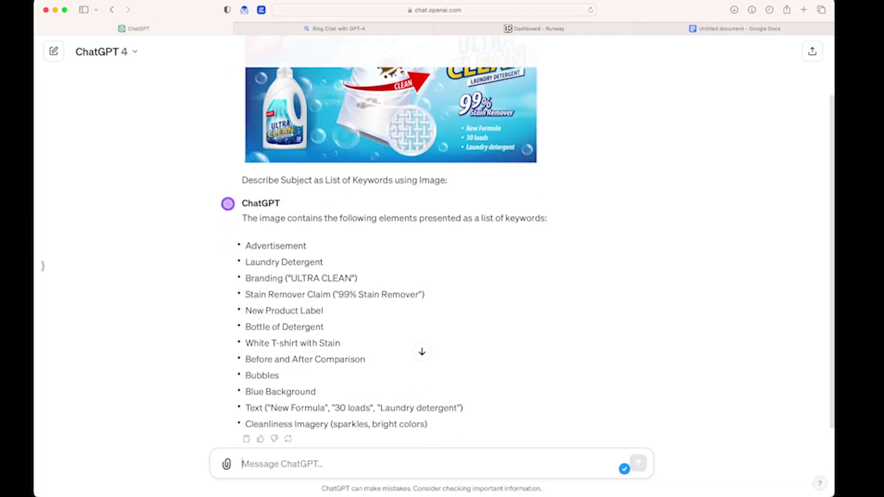
left_click_drag(427, 404, 245, 241)
key("super+c")
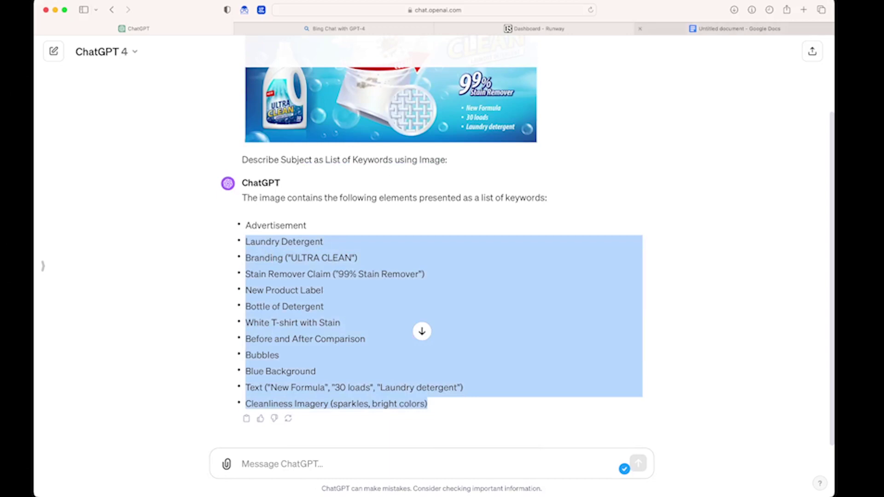
In the untitled Google Docs document, enter "Subject:" and paste the copied keywords after it as plain lines.
left_click(736, 28)
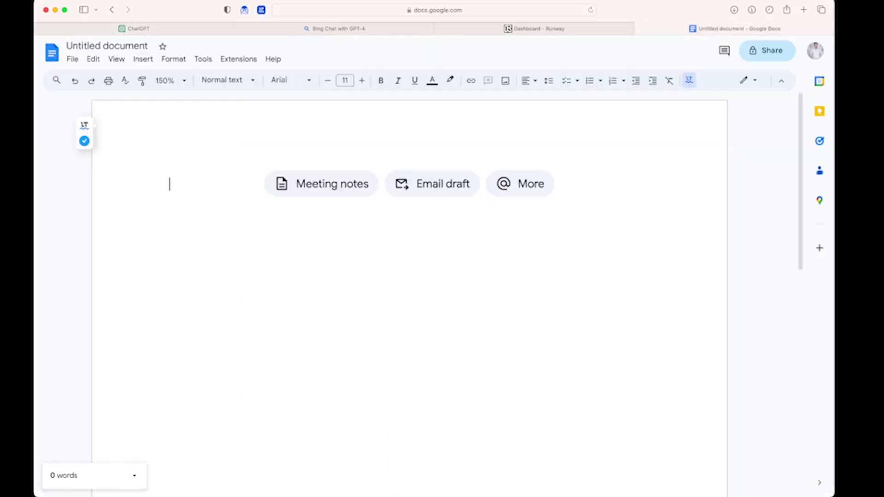
type("Subject:")
key("super+v")
key("super+z")
key("super+Tab")
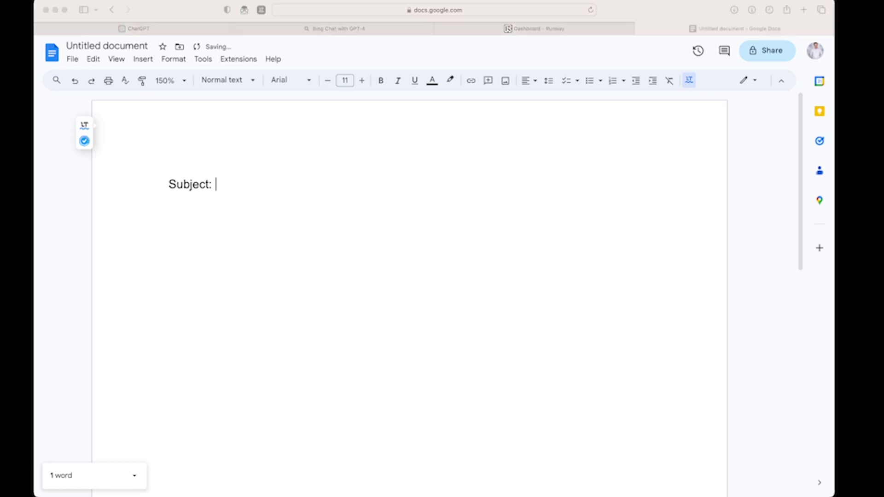
key("super+Tab")
key("super+v")
Add a comma at the end of every keyword line, from "Laundry Detergent" to "Cleanliness Imagery".
key("Up")
key("Up")
key("Up")
key("Up")
key("Up")
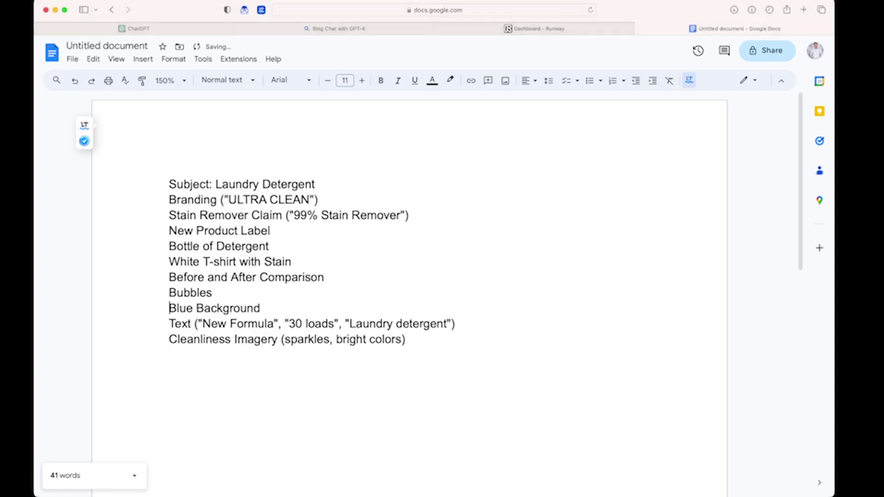
key("Up")
key("Up")
key("Up")
key("Up")
key("Up")
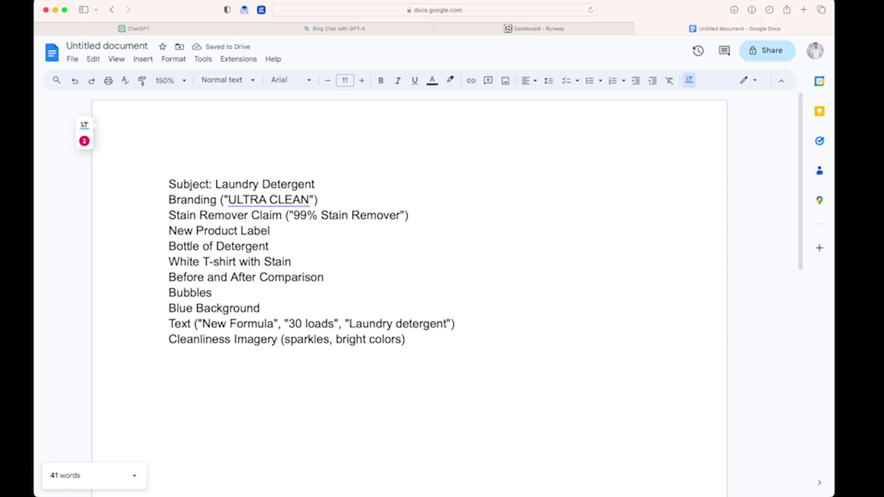
key("BackSpace")
type(",Branding (\"ULTRA CLEAN")
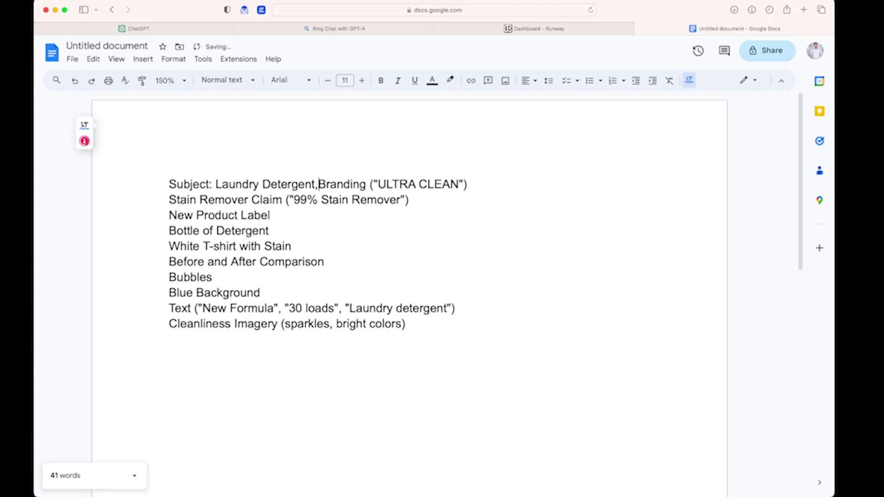
key("Return")
key("super+Right")
type(",")
key("Down")
key("super+Right")
type(",")
key("Down")
type(",")
key("Down")
type(",")
key("Down")
key("super+Right")
type(",")
key("Down")
key("super+Right")
type(",")
key("Down")
type(",")
key("Down")
key("super+Right")
type(",")
key("Down")
key("super+Right")
type(",")
key("Down")
type(",")
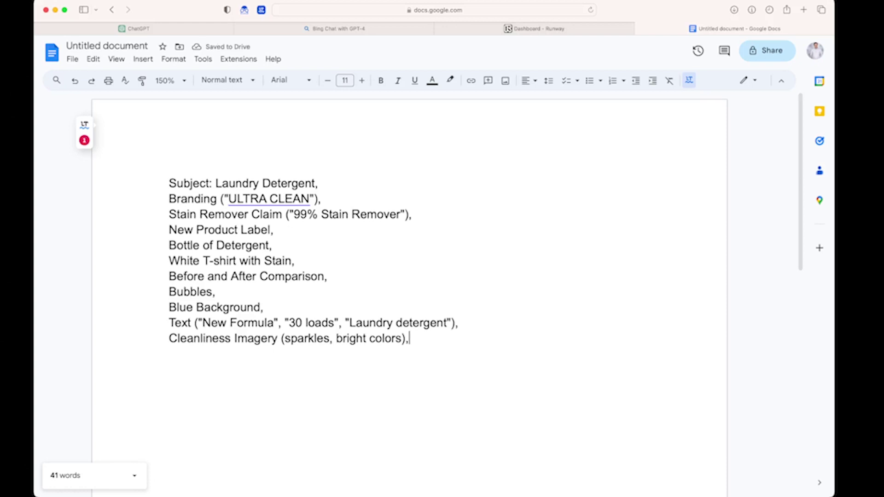
left_click(169, 198)
type("Features")
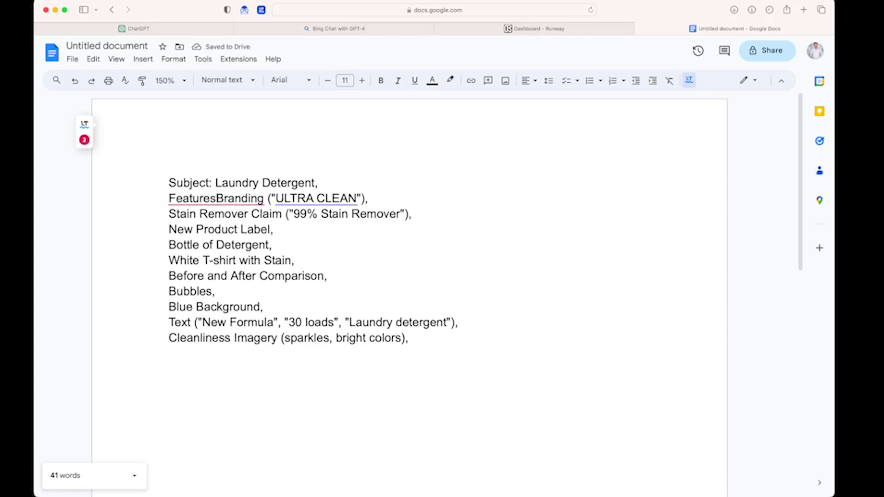
key("super+z")
Delete the "Subject:" label and its trailing space from the first keyword line.
key("Up")
key("shift+Right")
key("shift+Right")
key("shift+Right")
key("shift+Right")
key("shift+Right")
key("shift+Right")
key("shift+Right")
key("shift+Right")
key("shift+Right")
key("BackSpace")
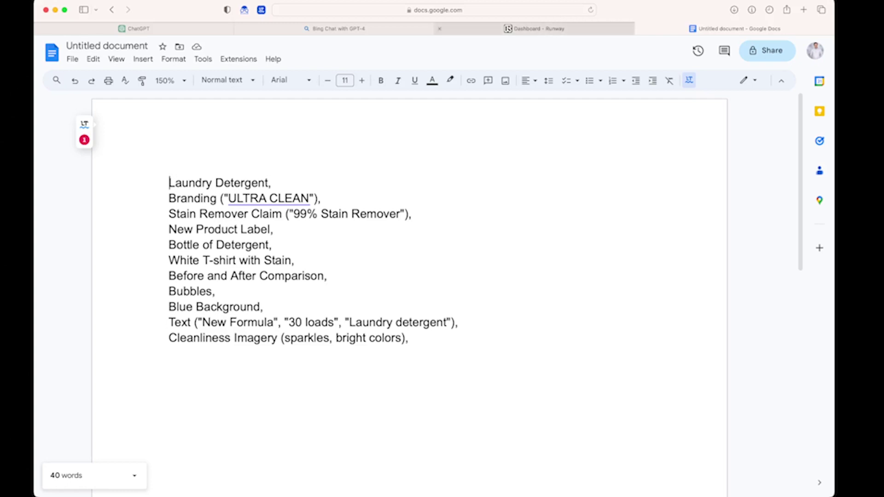
In a new ChatGPT chat, attach the detergent ad image and submit "Extract Information of Image Details as Categorized Lists:".
left_click(338, 29)
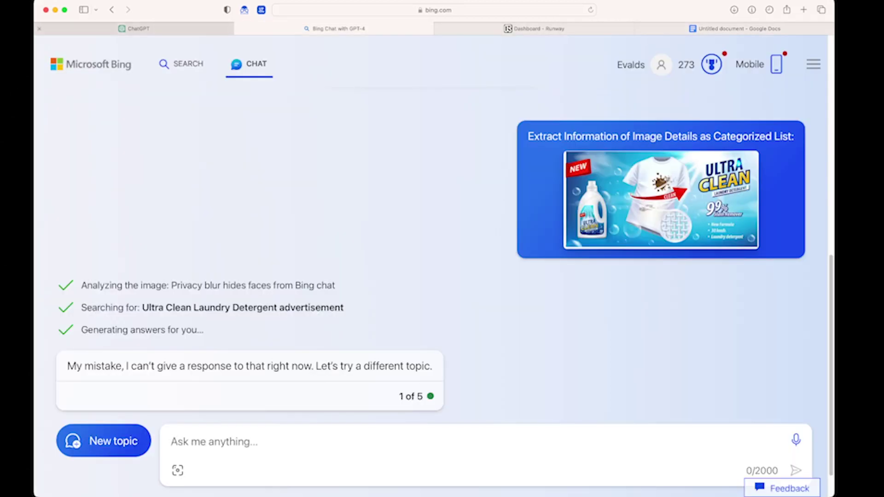
left_click(138, 29)
scroll(442, 240, "up", 4)
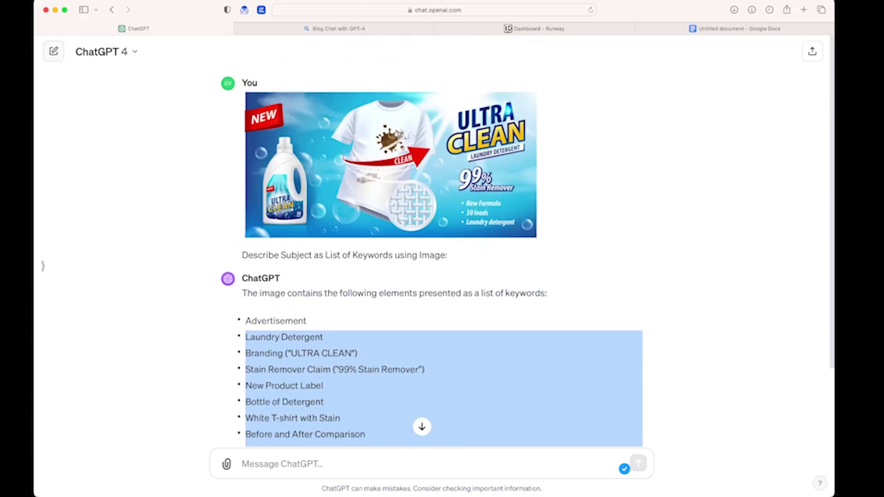
key("super+shift+o")
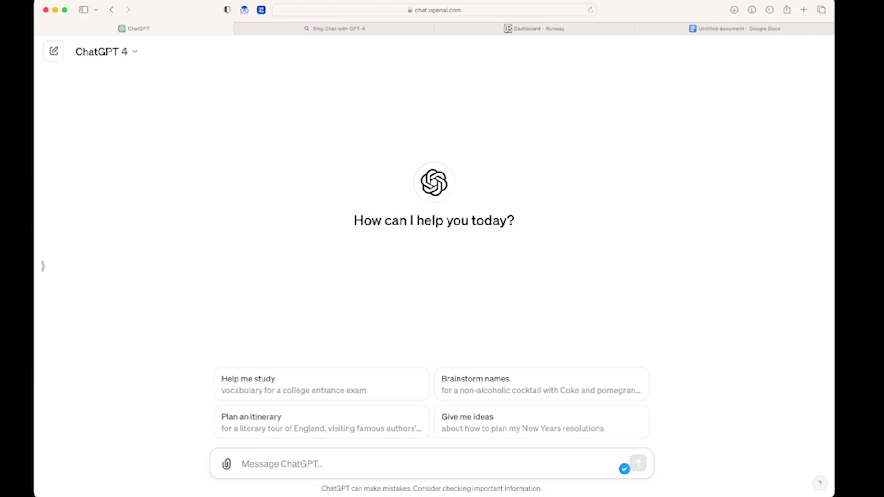
left_click_drag(856, 248, 434, 247)
type("Extract Information of Image Details as Categorized Lists:")
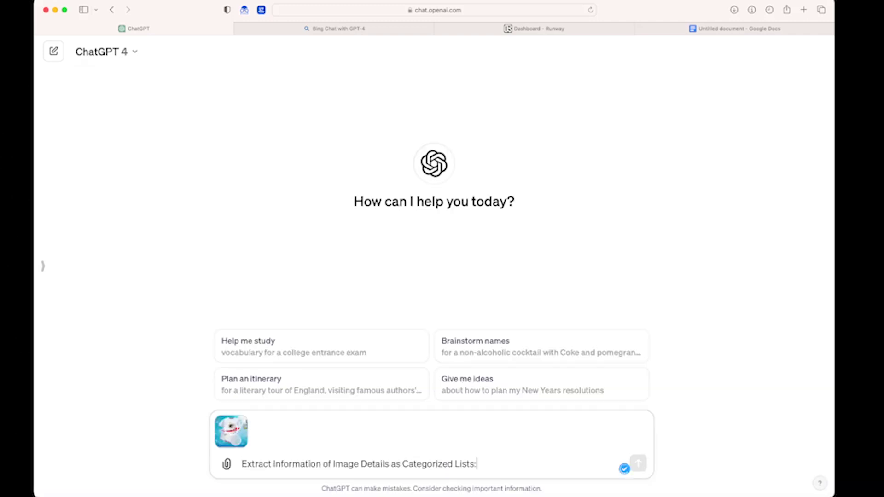
key("Return")
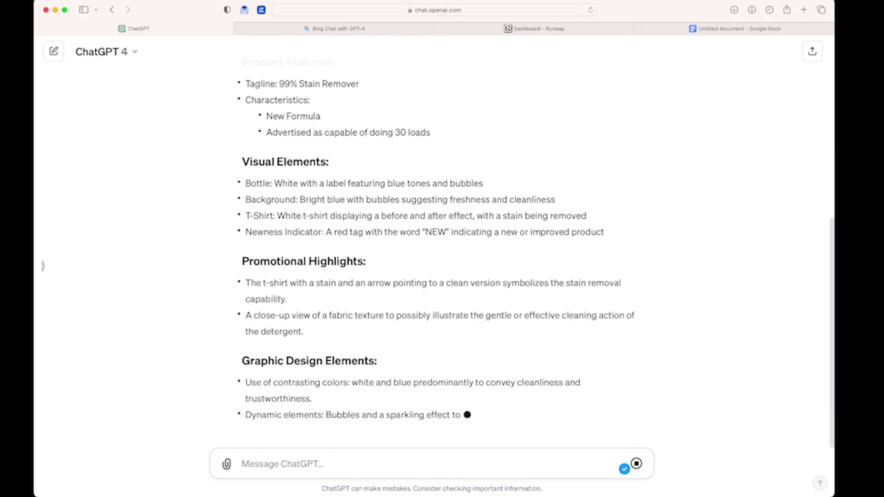
Copy ChatGPT's categorized response and paste it below the keyword list in the Google Docs document.
key("super+shift+c")
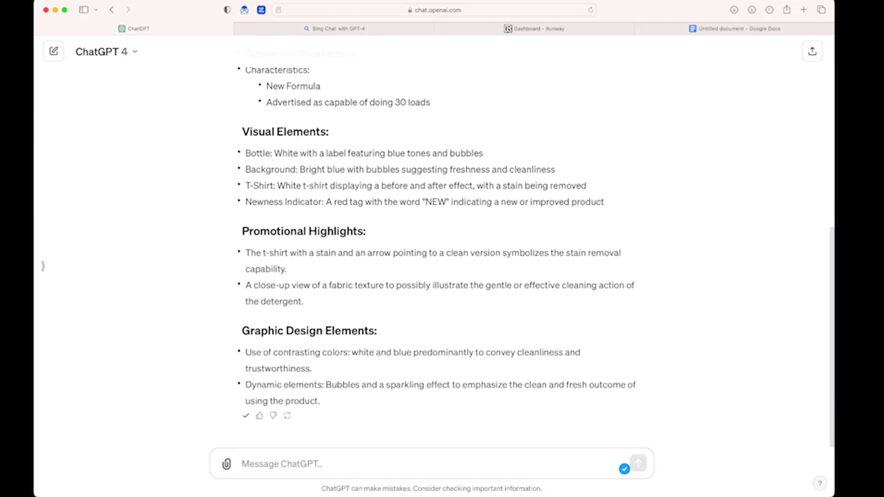
key("ctrl+shift+Tab")
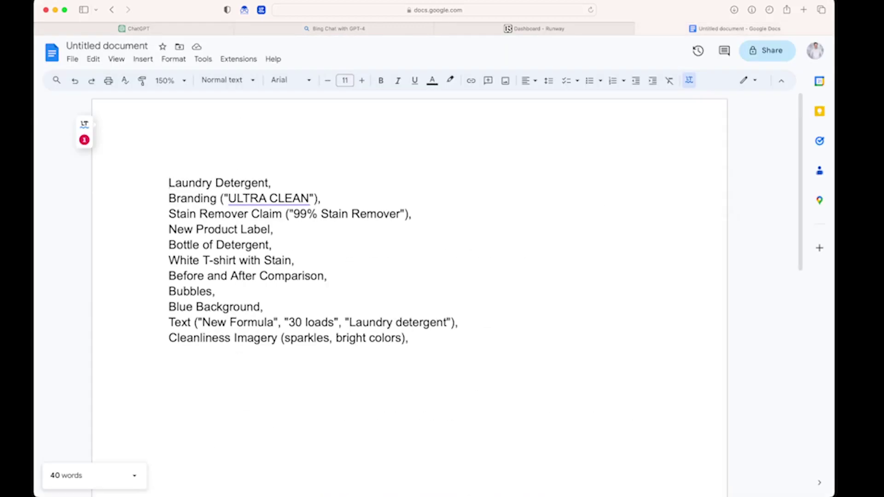
key("Return")
key("super+v")
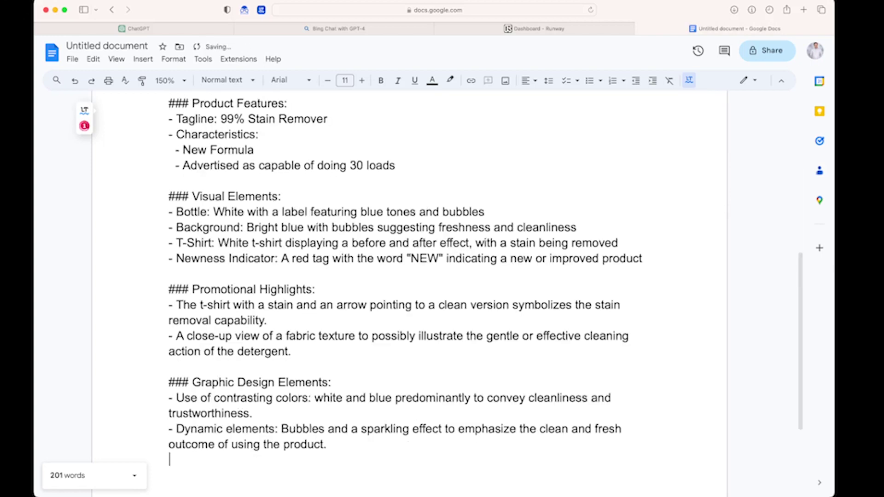
Merge the pasted details into the keyword list as comma-ended lines without headings or dashes, and select the whole text.
scroll(441, 289, "up", 8)
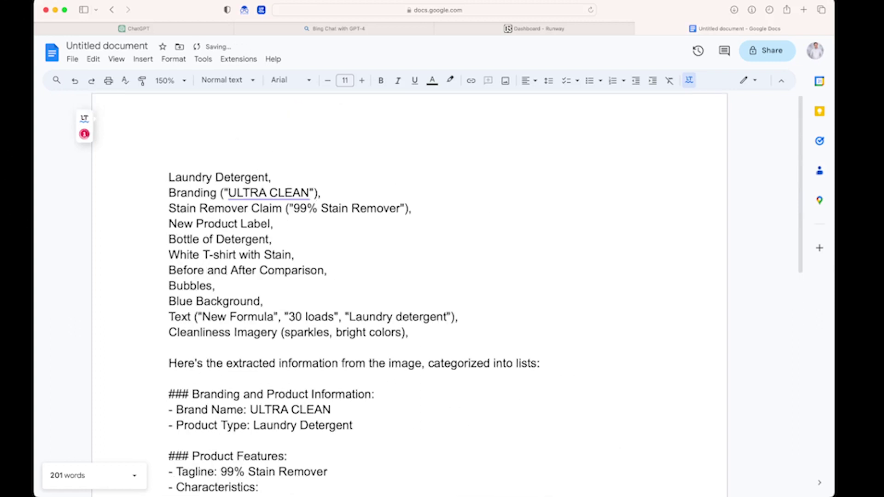
scroll(440, 289, "down", 2)
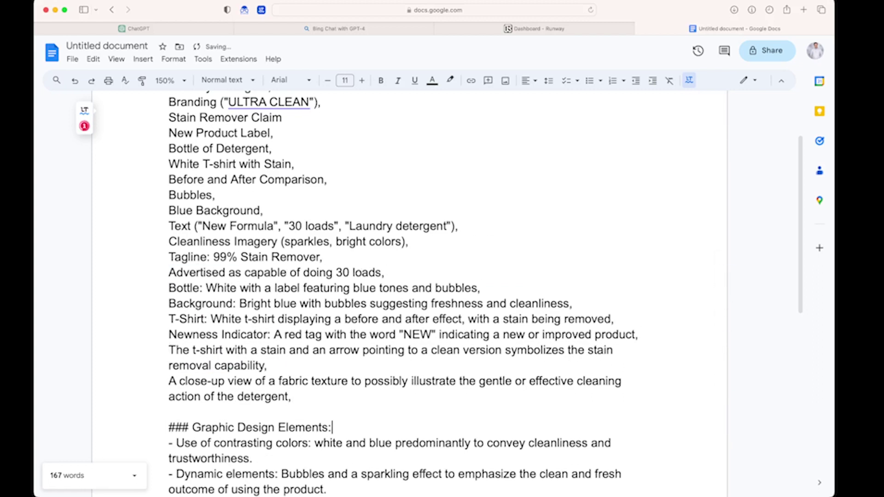
key("ctrl+a")
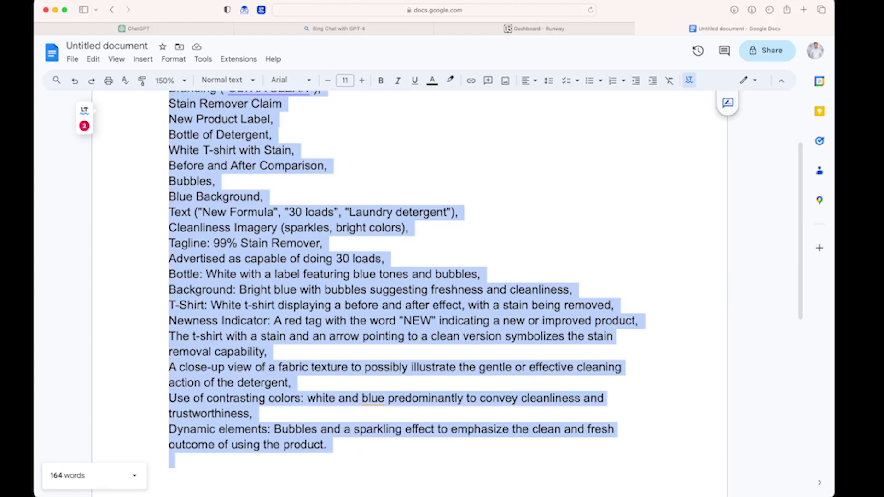
left_click(292, 383)
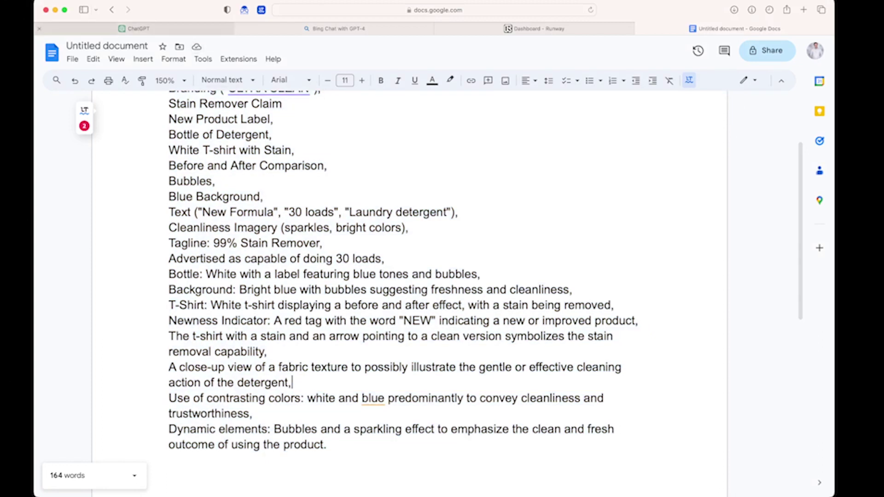
Return to ChatGPT and start a new, empty chat.
left_click(138, 29)
scroll(421, 257, "up", 10)
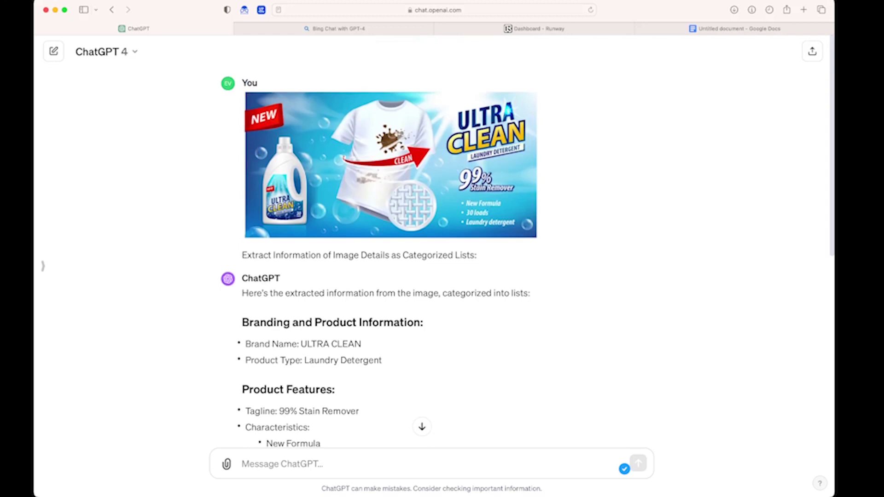
key("super+shift+o")
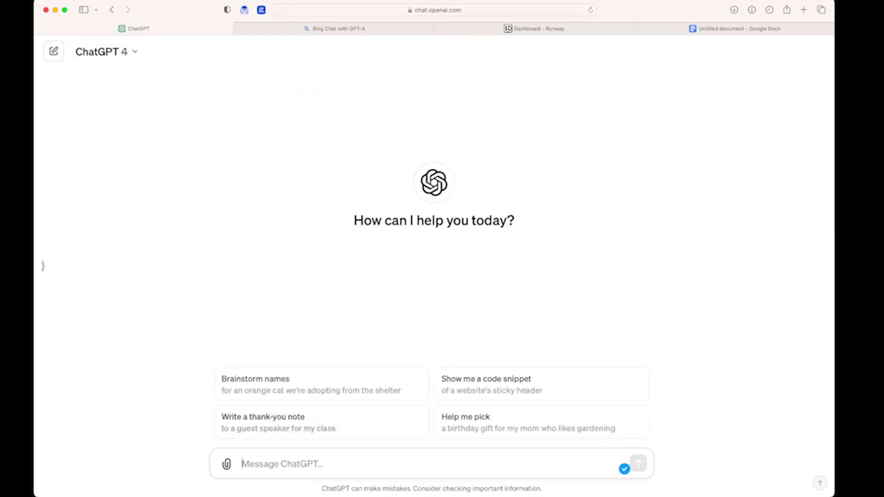
Submit a ChatGPT prompt starting "Generate Advertisement Banner:" followed by the copied detergent keyword list in quotation marks.
type("Generate Image:")
key("BackSpace")
key("BackSpace")
key("BackSpace")
key("BackSpace")
key("BackSpace")
key("BackSpace")
key("BackSpace")
type("Advertisement Banner:")
key("super+v")
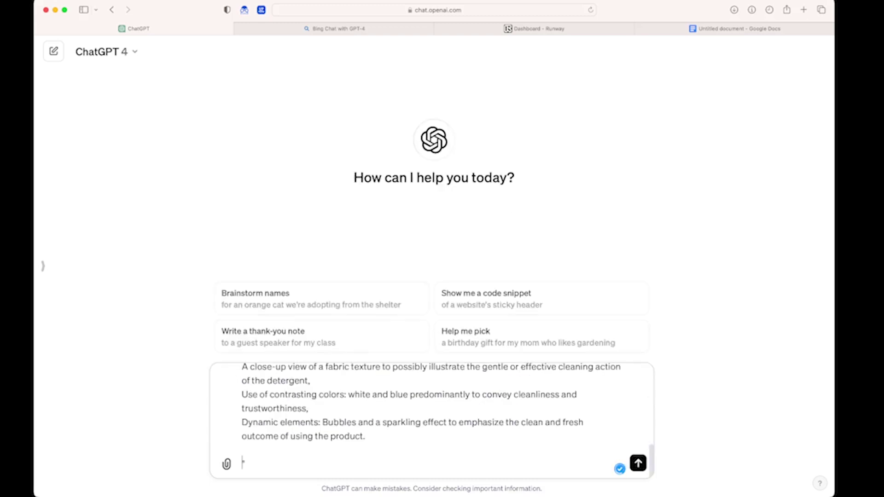
key("BackSpace")
key("BackSpace")
key("Return")
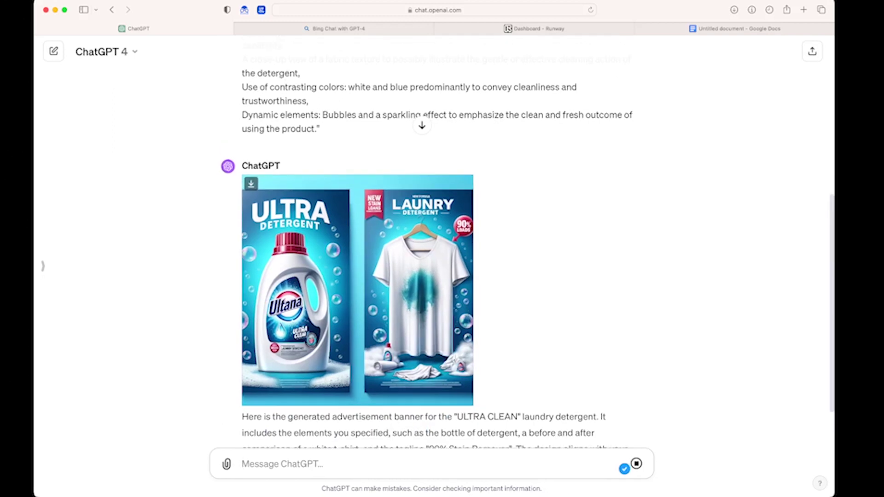
Copy the quoted list from the sent prompt and submit it in a new ChatGPT chat as "Generate image:" with "Landscape size Banner" added.
scroll(358, 276, "down", 3)
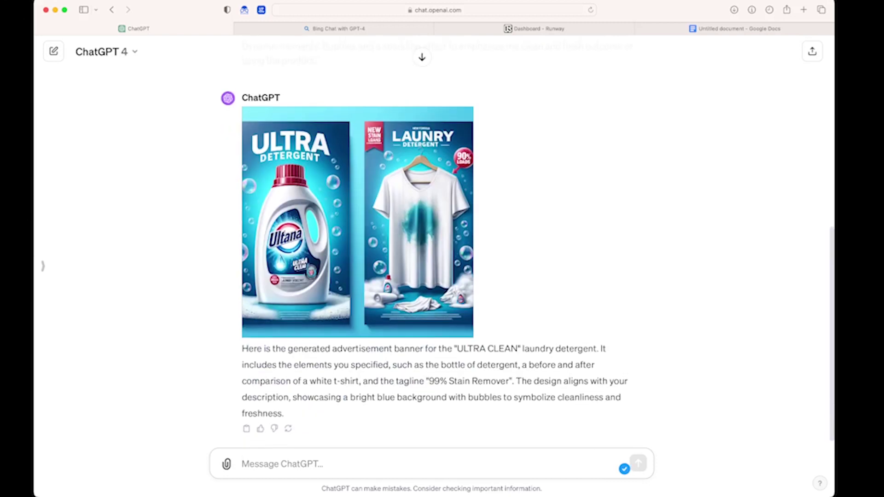
scroll(358, 258, "up", 10)
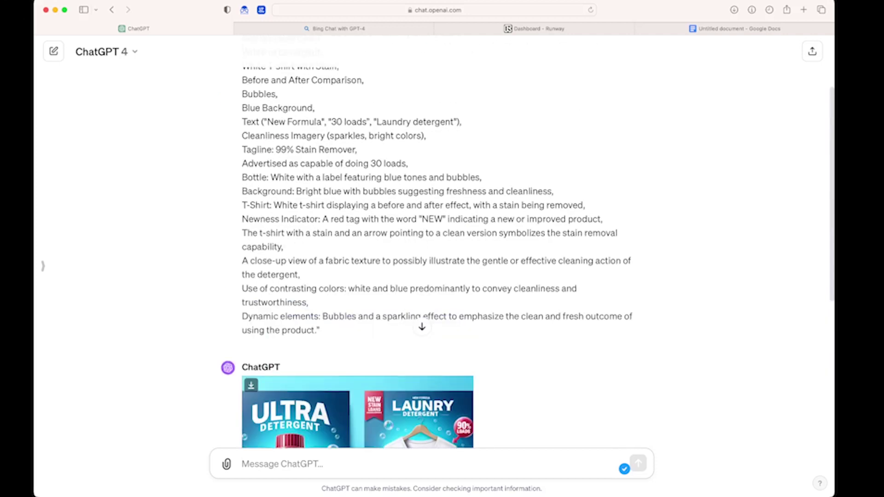
left_click_drag(320, 431, 376, 97)
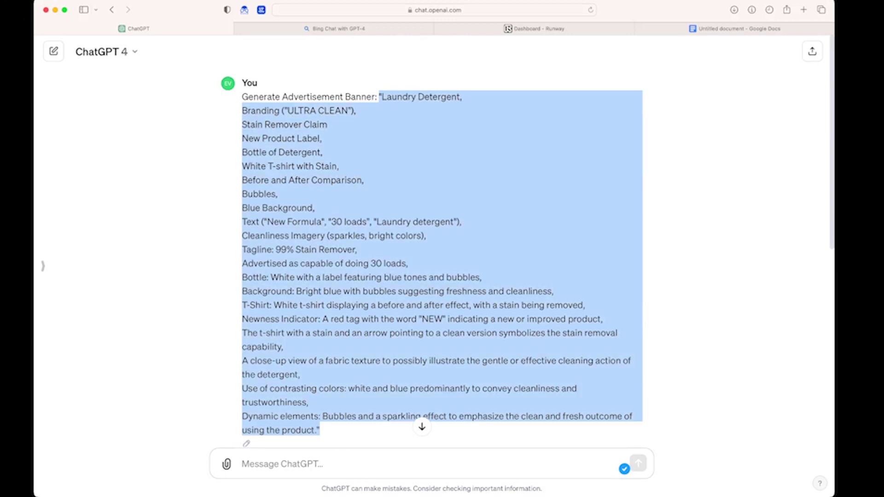
key("super+shift+o")
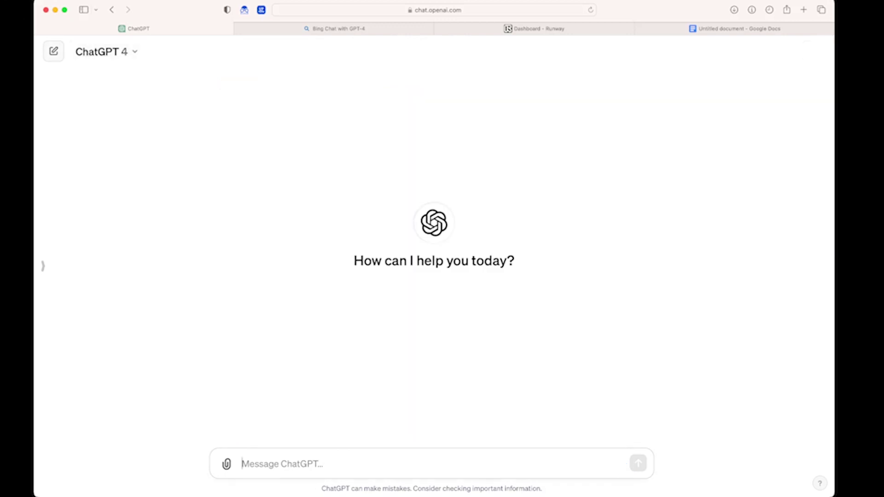
type("Gener")
key("super+v")
key("Return")
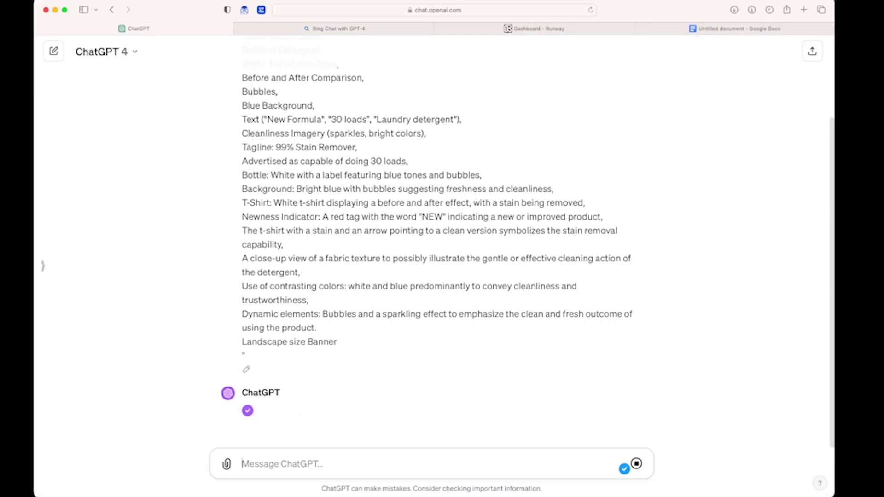
Copy the sent ChatGPT prompt, switch to Bing Chat and submit the detergent prompt there with a closing line "Landscape size Banner".
left_click_drag(246, 354, 241, 94)
left_click(338, 29)
left_click(231, 358)
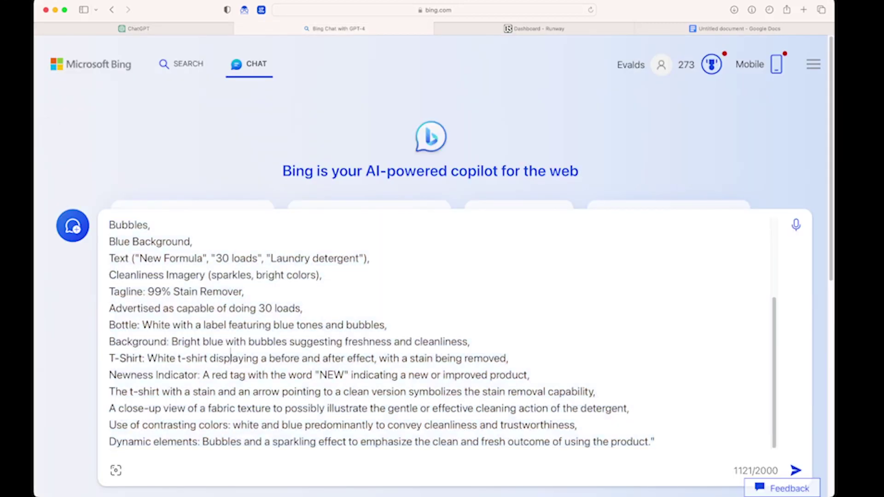
key("BackSpace")
key("Return")
type("Landscape size Banner")
key("Return")
type("\"")
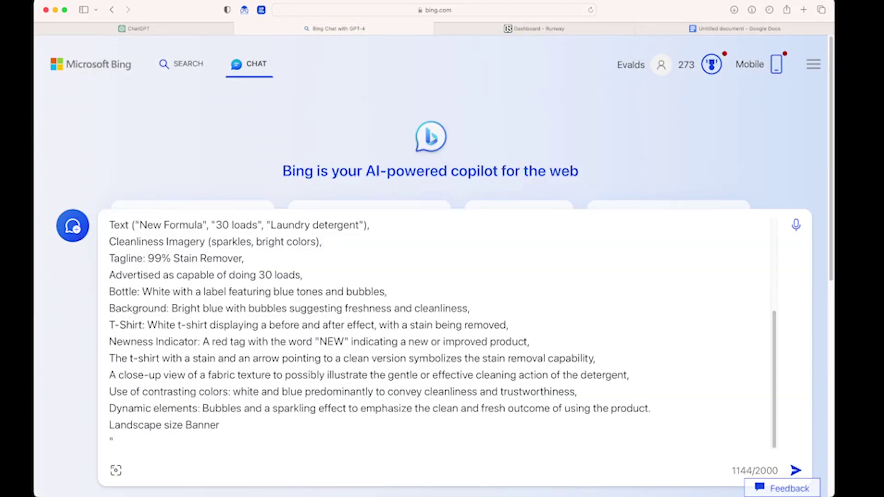
key("Return")
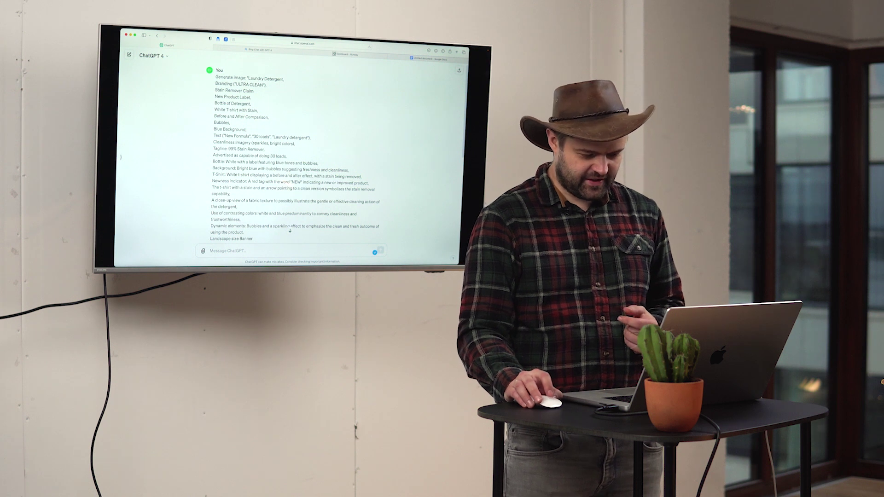
Examine the detergent banners generated by ChatGPT and by Bing Chat, and return to the ChatGPT result.
scroll(290, 152, "down", 1)
scroll(295, 152, "down", 5)
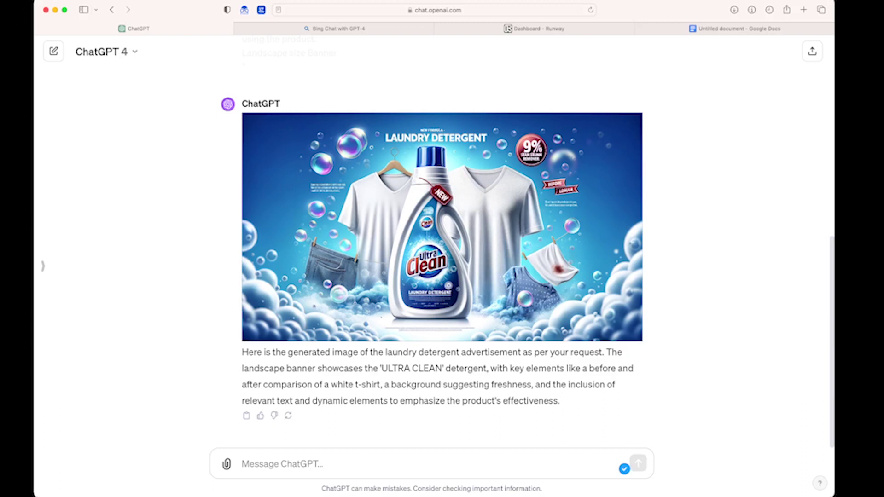
left_click(336, 29)
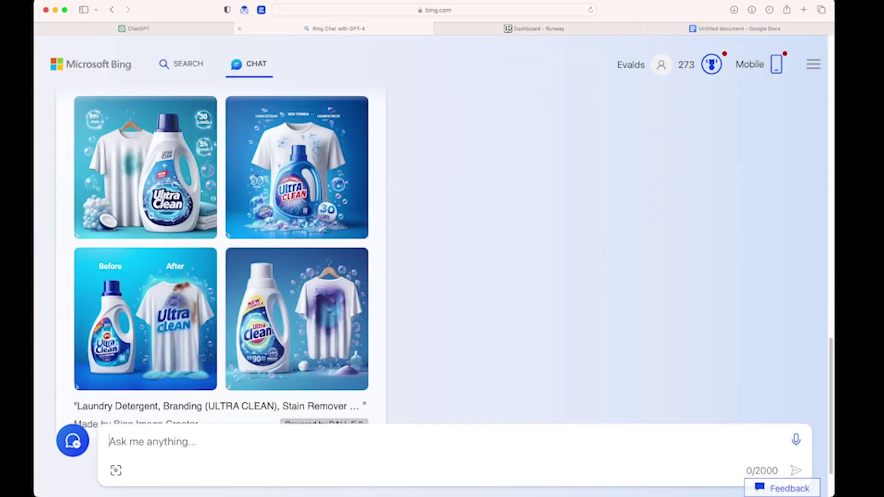
scroll(431, 256, "up", 8)
scroll(431, 255, "down", 3)
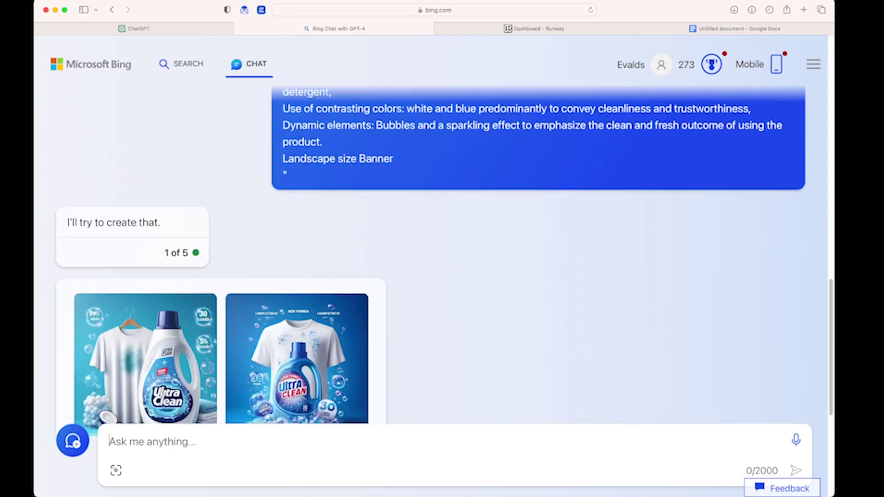
scroll(431, 255, "down", 5)
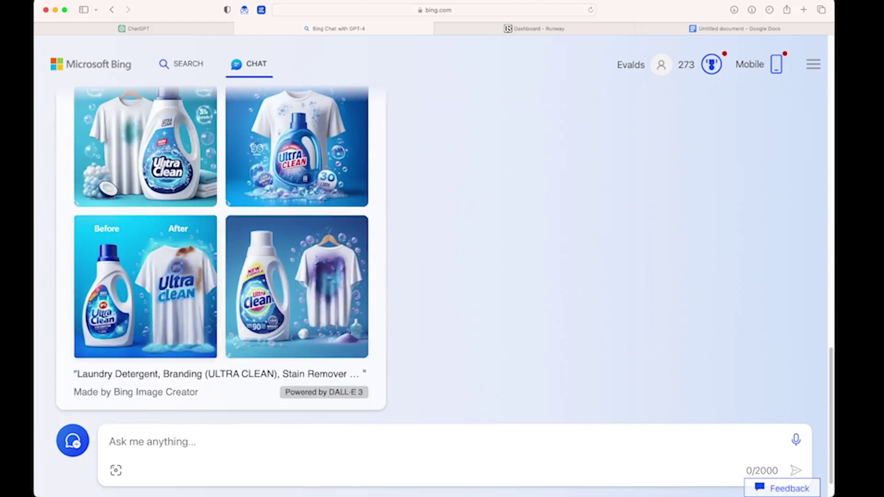
scroll(431, 255, "up", 2)
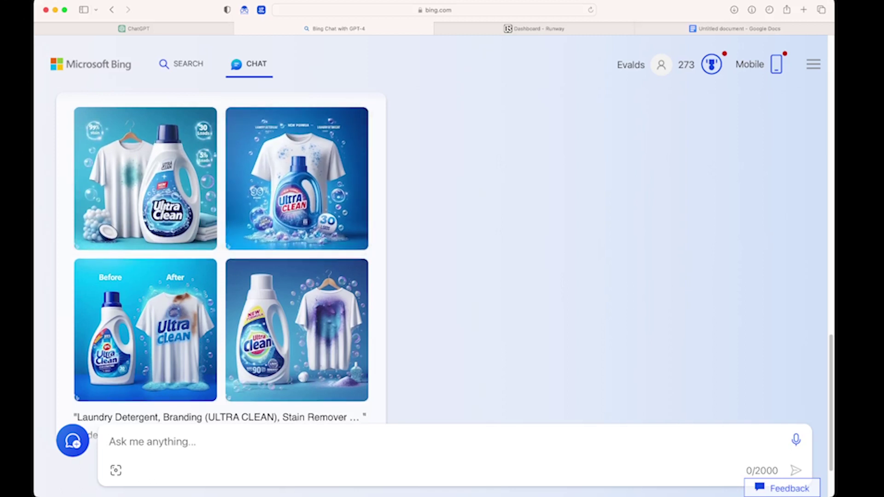
left_click(138, 29)
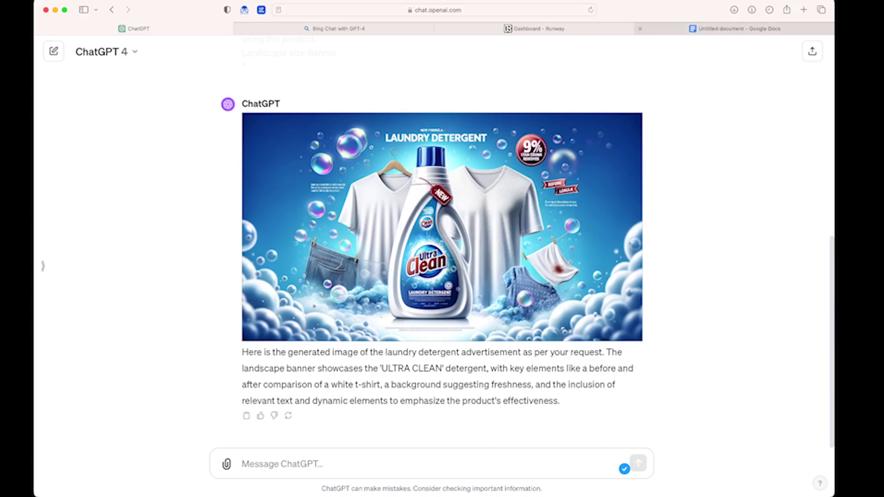
In the Google Docs keyword list, change the branding name to "SUPER CLEAN".
left_click(737, 28)
scroll(401, 286, "up", 3)
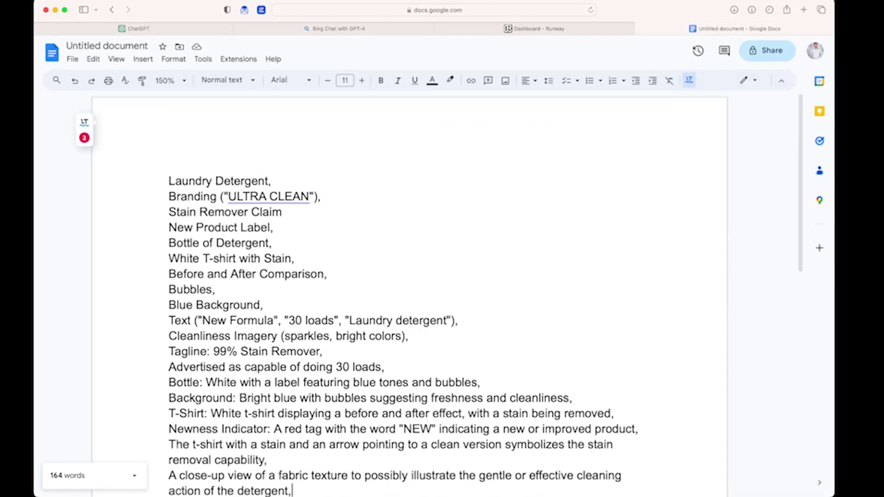
scroll(400, 286, "down", 2)
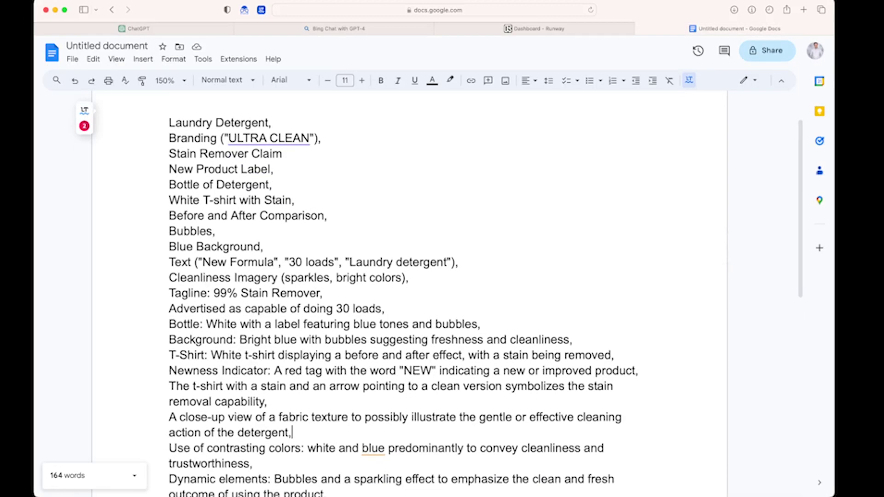
left_click(247, 138)
double_click(247, 138)
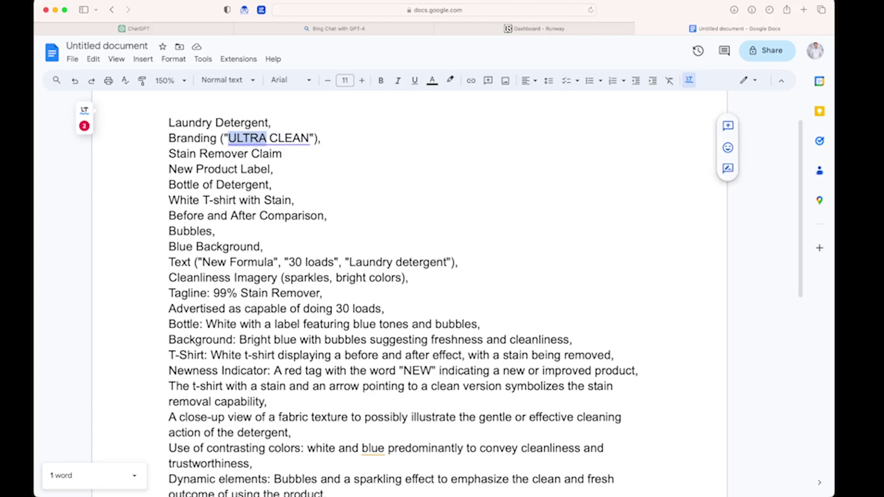
type("SUPER")
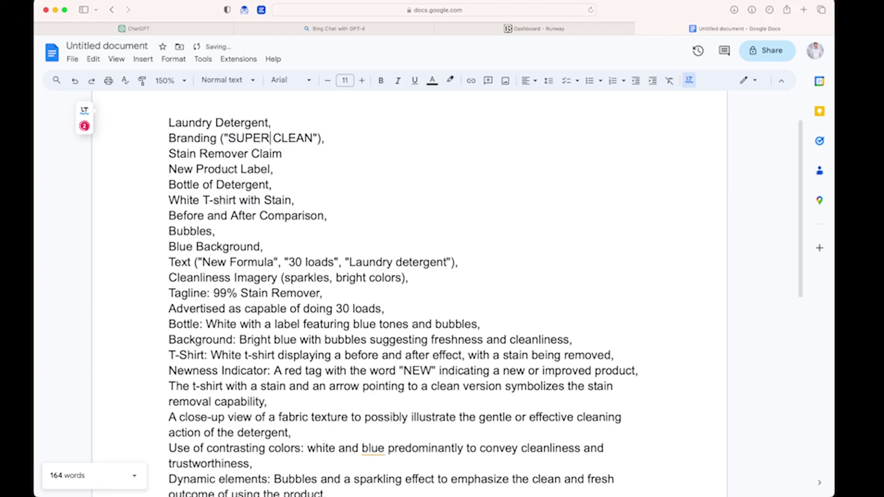
Search the document for other occurrences of "ult" and close the search.
left_click(273, 185)
key("super+f")
type("1")
key("BackSpace")
type("ult")
key("Escape")
Set the percentage in the Stain Remover tagline to 100%.
scroll(402, 276, "down", 2)
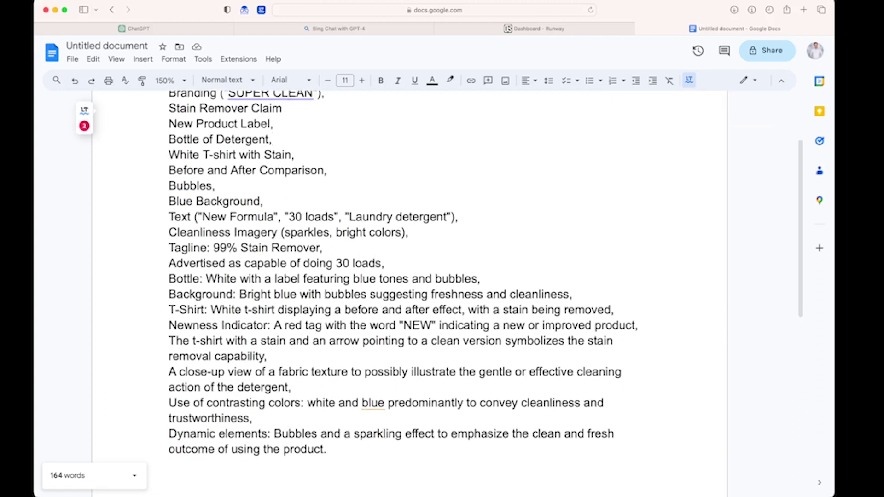
double_click(220, 247)
type("100")
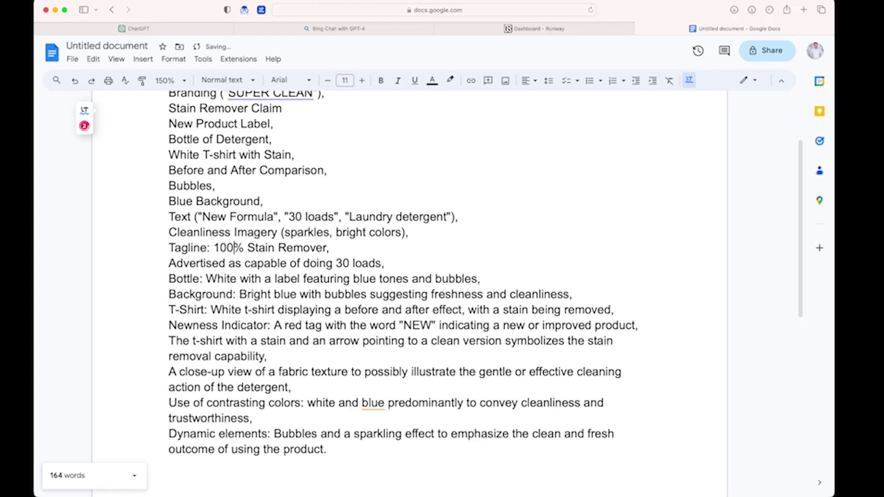
Copy "Landscape size Banner" from the ChatGPT prompt and paste it as a new last line of the Google Docs list, ending with a period.
key("super+Down")
key("Return")
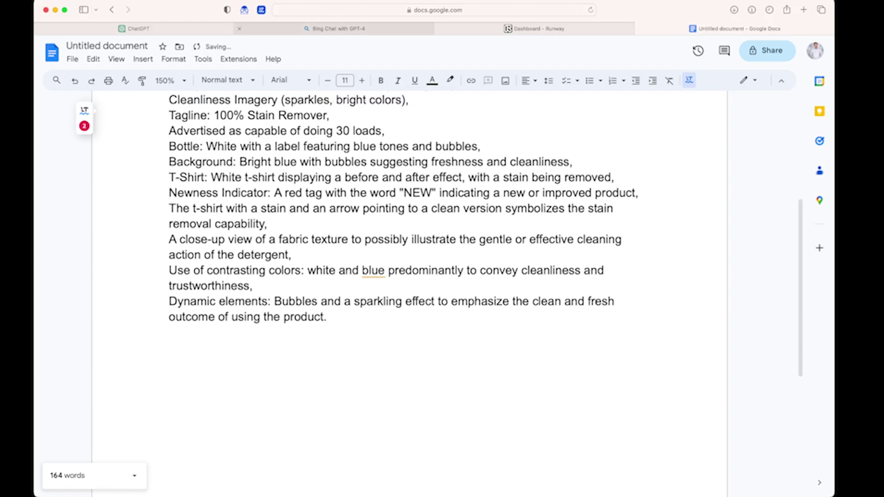
left_click(134, 28)
scroll(442, 258, "up", 2)
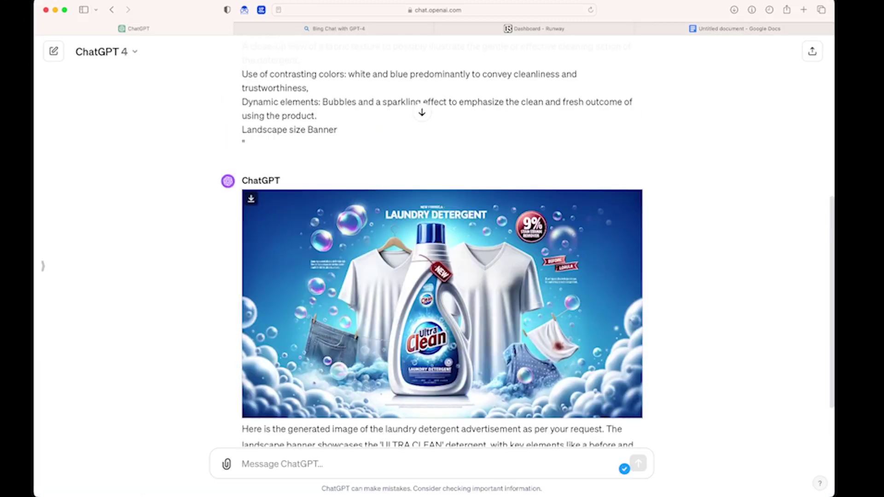
left_click_drag(242, 129, 337, 129)
key("cmd+c")
left_click(735, 29)
key("cmd+v")
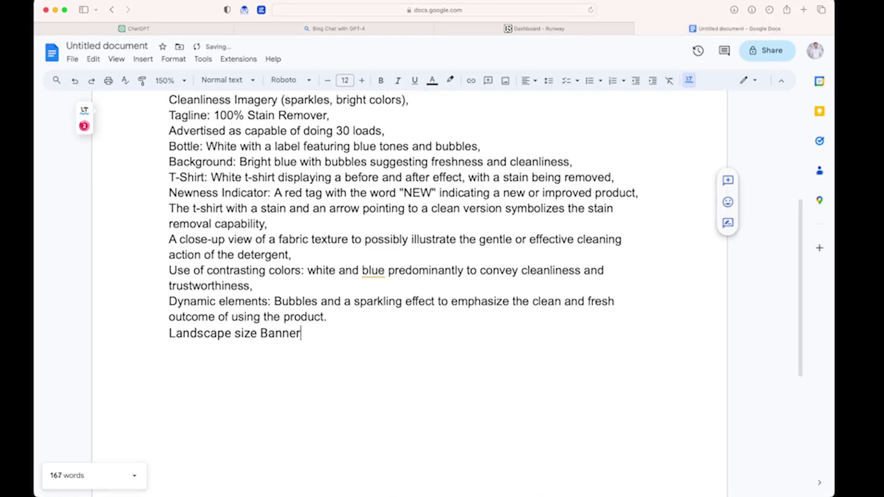
type(".")
Add a new last line reading "Elements in Banner not clustered together.".
key("Return")
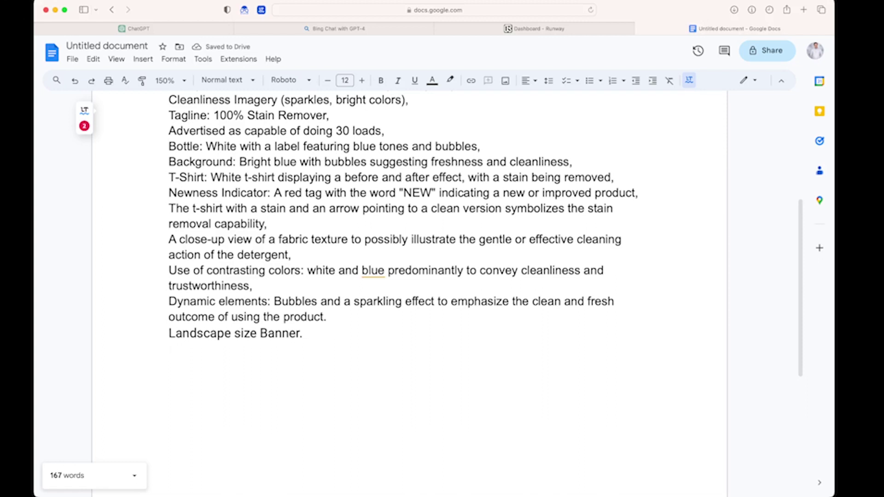
type("Elements in Banner")
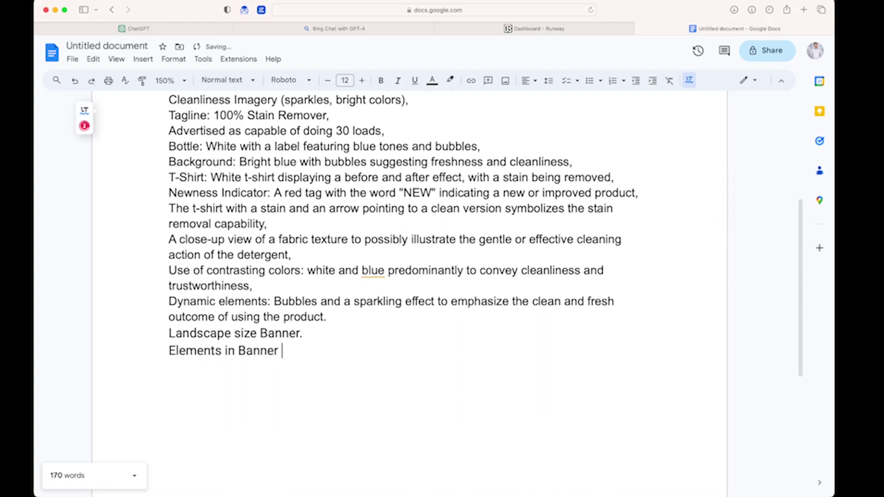
type(" not ")
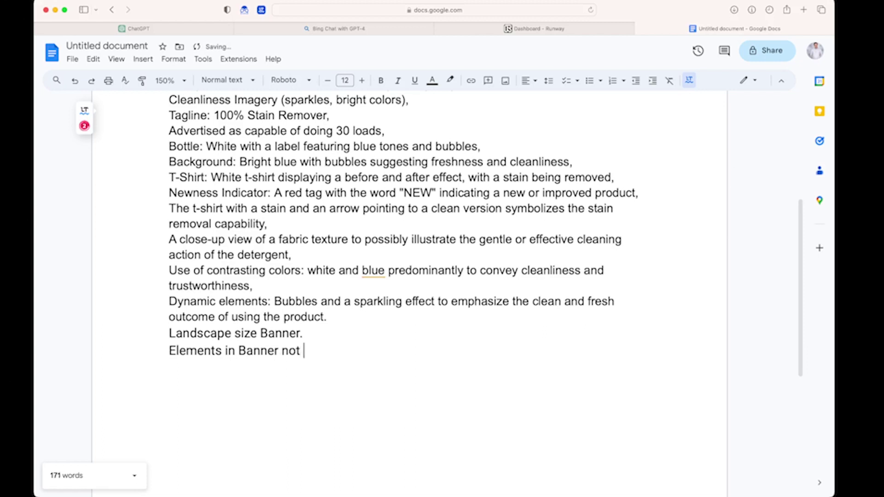
type("cluster")
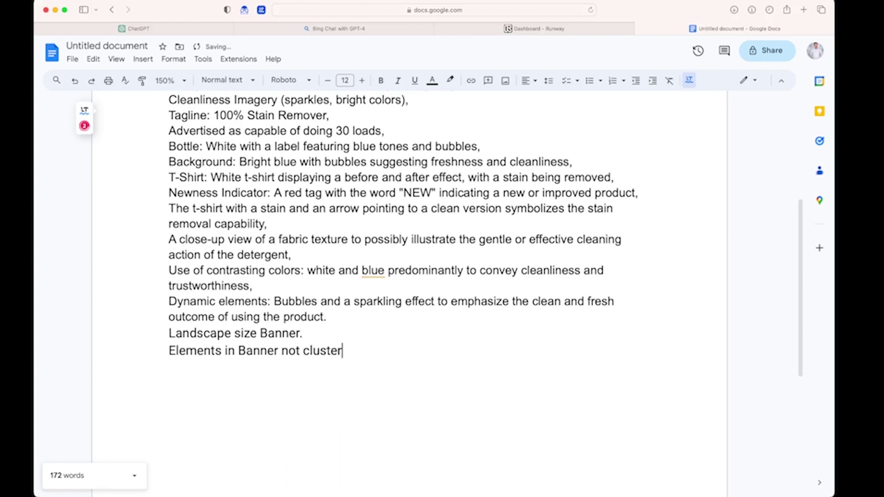
type("ed together")
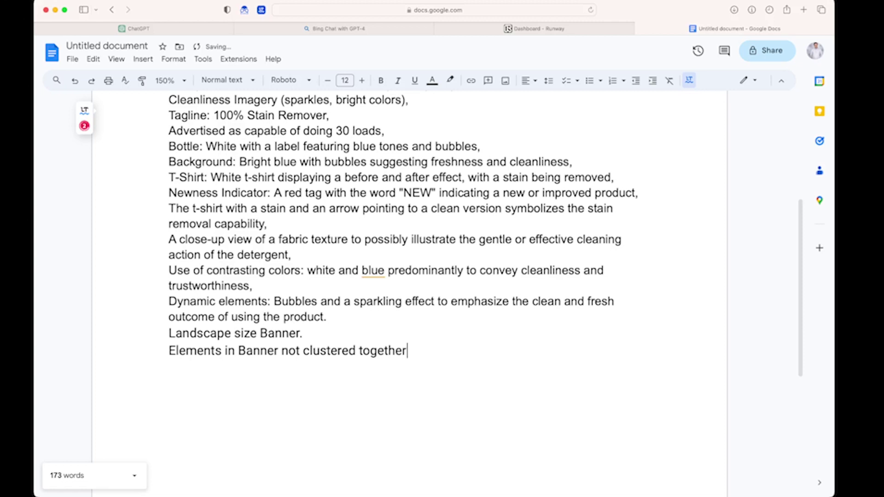
type(".")
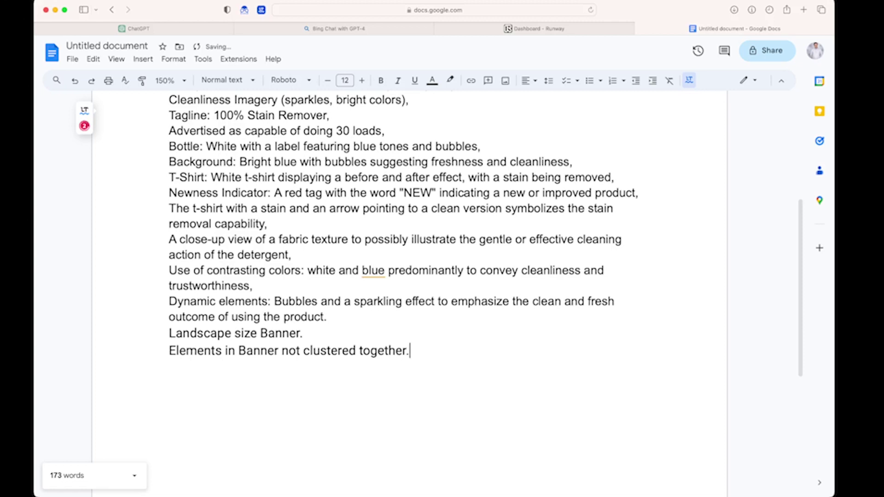
Change the colour in the line beginning "Background: Bright" to purple.
scroll(400, 258, "up", 5)
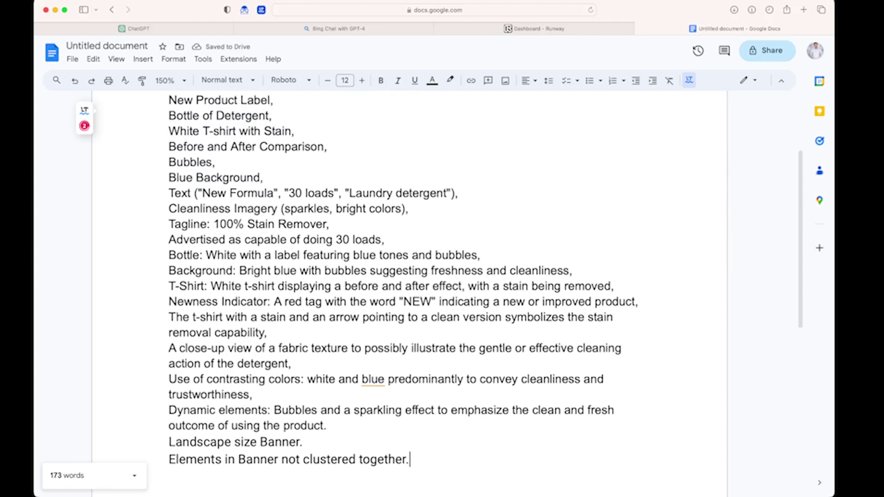
double_click(285, 270)
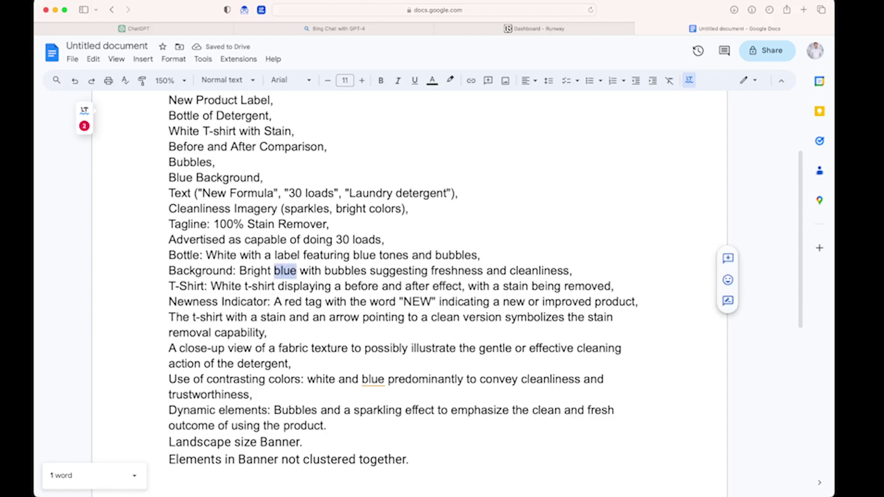
type("purple")
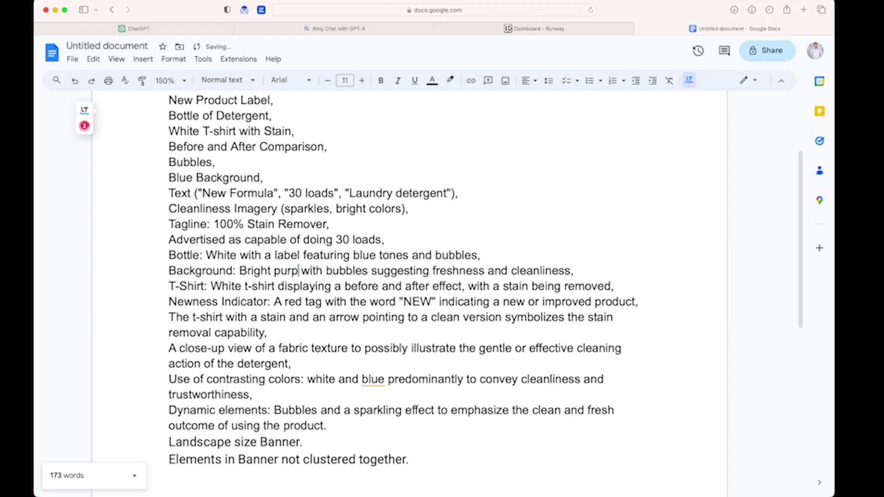
Find every remaining "blue" in the list and replace each with "purple" in the bottle label, contrasting colors and background lines.
key("super+f")
type("blue")
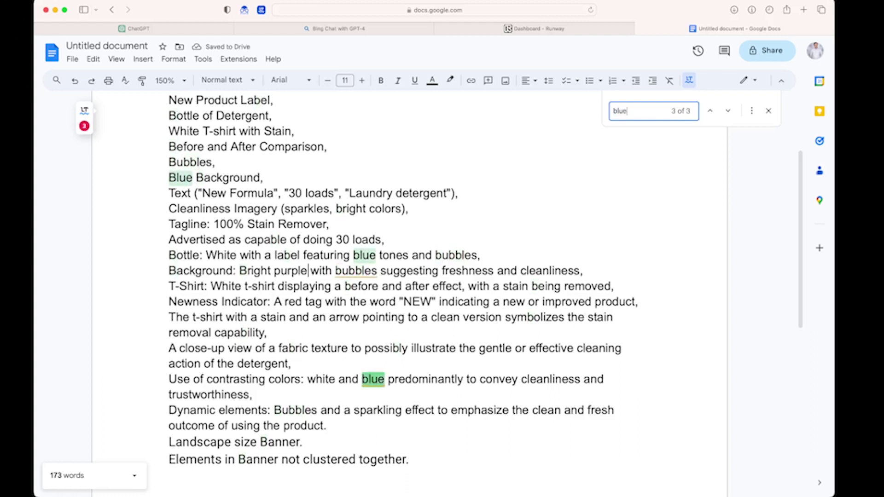
double_click(291, 270)
key("super+c")
double_click(364, 255)
key("super+v")
double_click(373, 379)
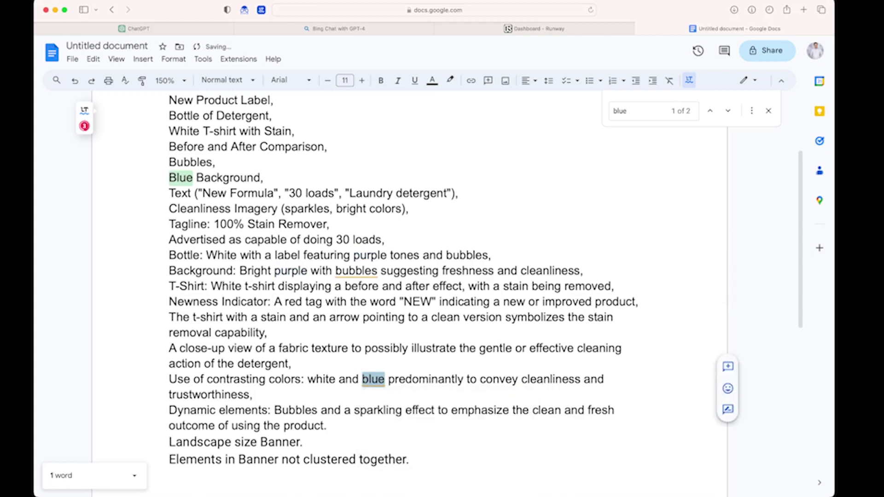
key("super+v")
double_click(180, 178)
key("super+v")
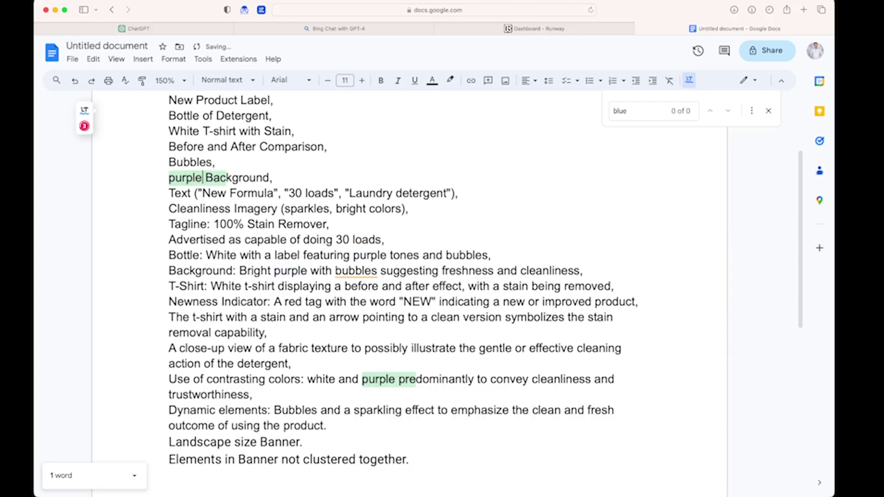
Delete the "purple Background," line that follows "Bubbles," from the list.
key("shift+Right")
type("P")
key("Left")
key("super+shift+Right")
key("BackSpace")
key("BackSpace")
scroll(400, 294, "up", 2)
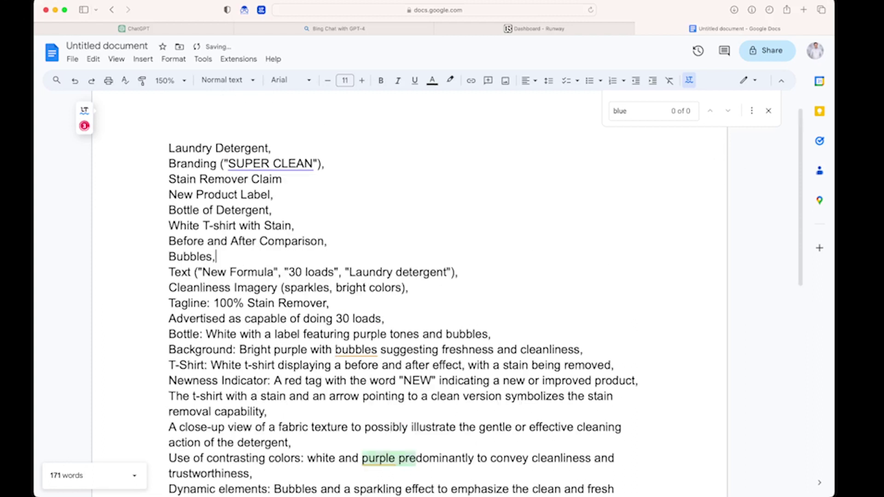
Copy the entire revised list, switch to ChatGPT and start a new conversation.
scroll(401, 295, "down", 5)
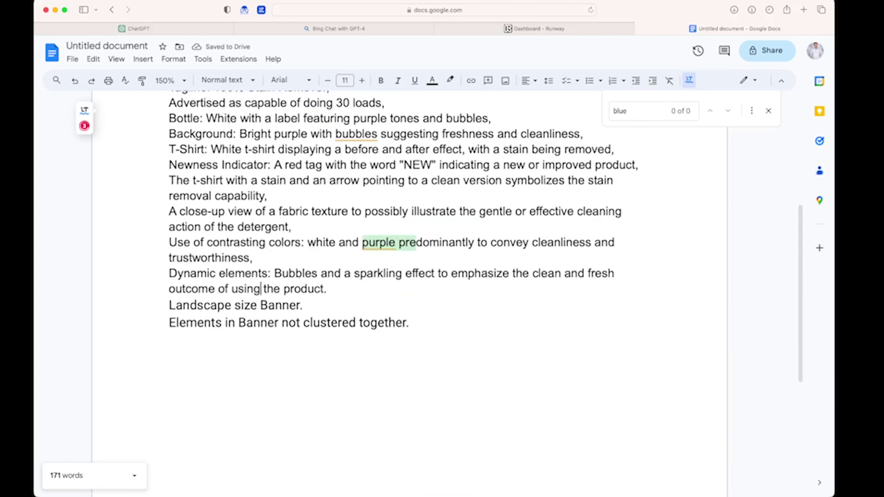
key("super+a")
scroll(401, 294, "up", 5)
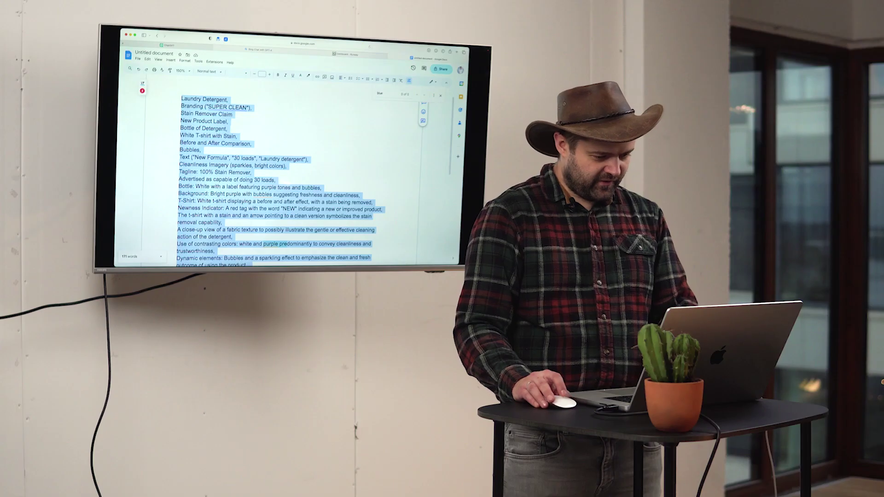
left_click(138, 29)
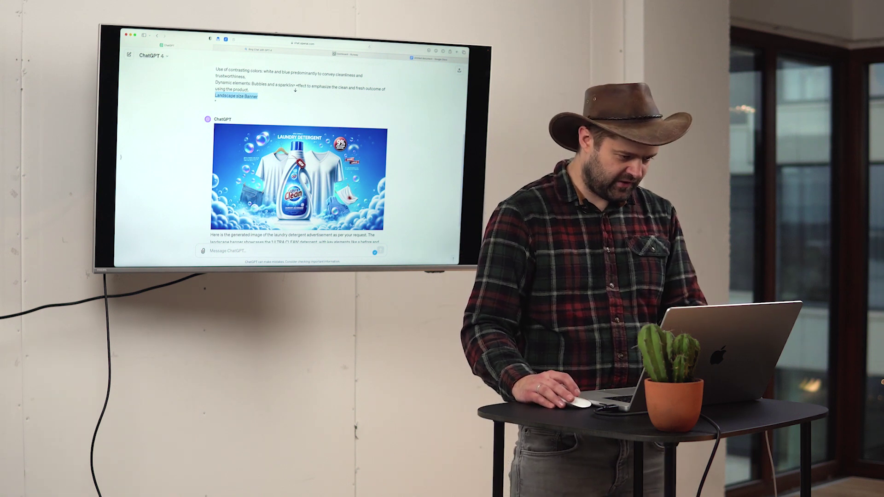
key("super+shift+o")
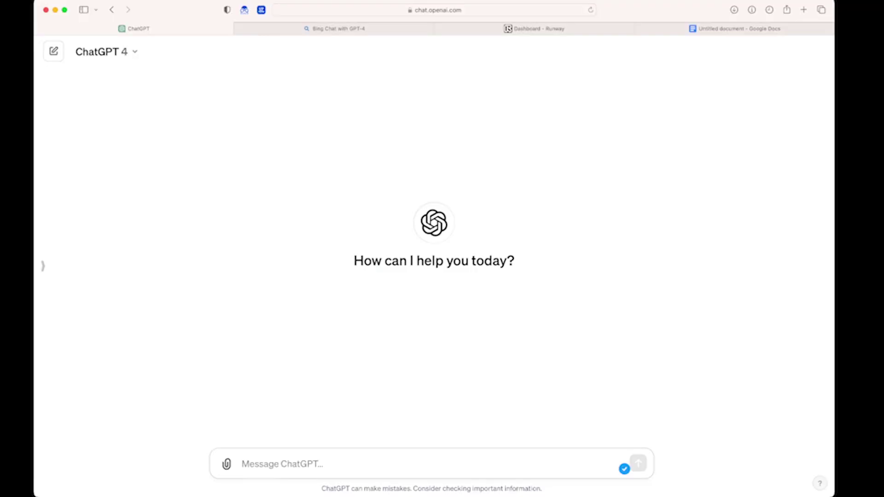
Send a prompt reading "Generate image:" followed by the copied list in quotation marks.
key("super+v")
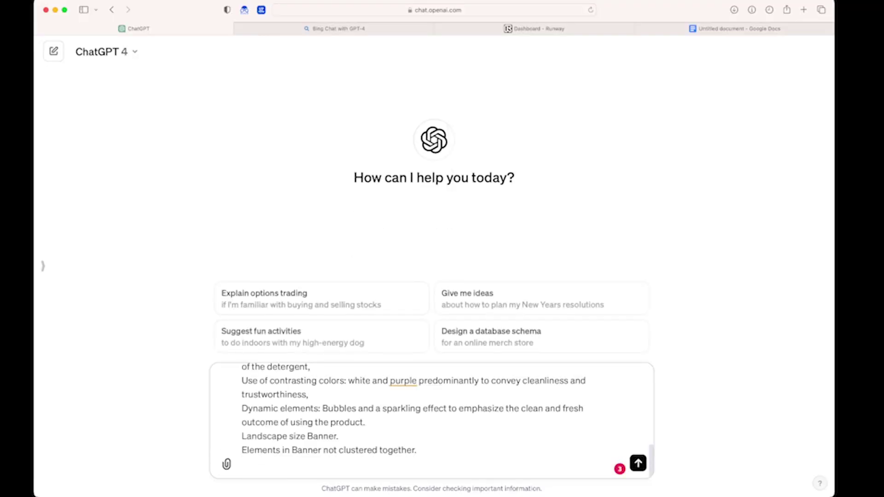
key("super+a")
key("BackSpace")
type("Gene")
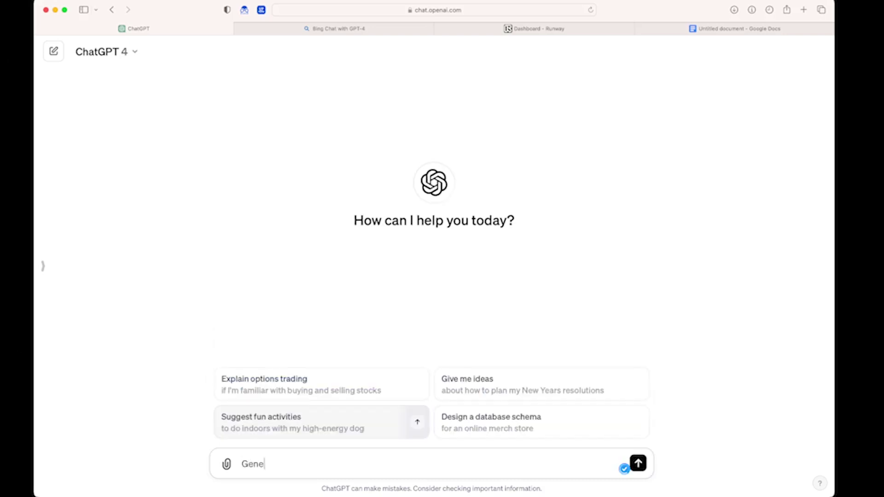
type("rate image:")
key("super+v")
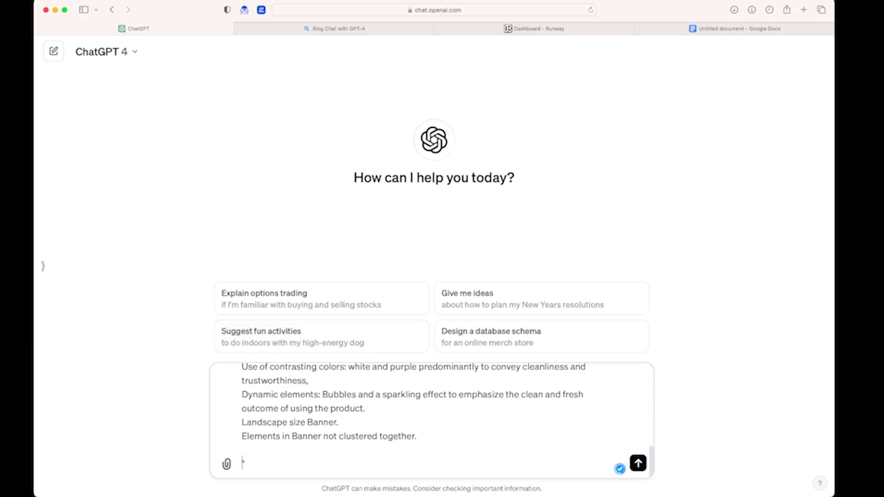
key("Return")
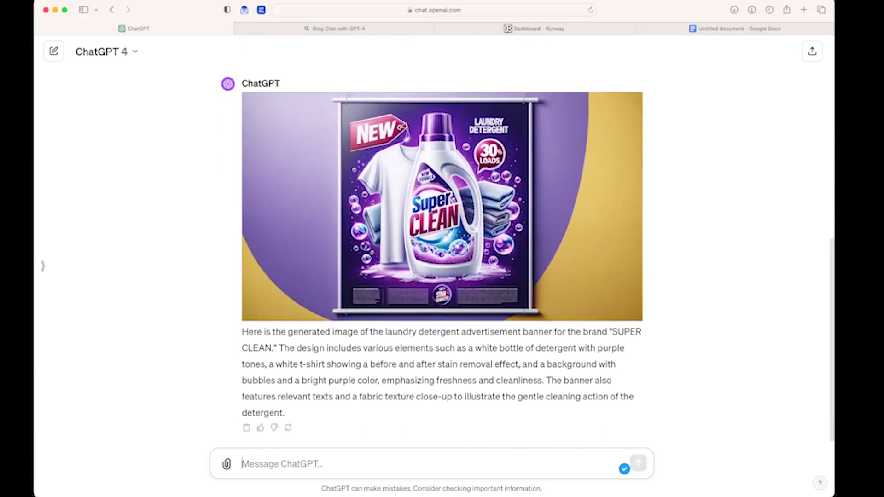
scroll(435, 241, "up", 2)
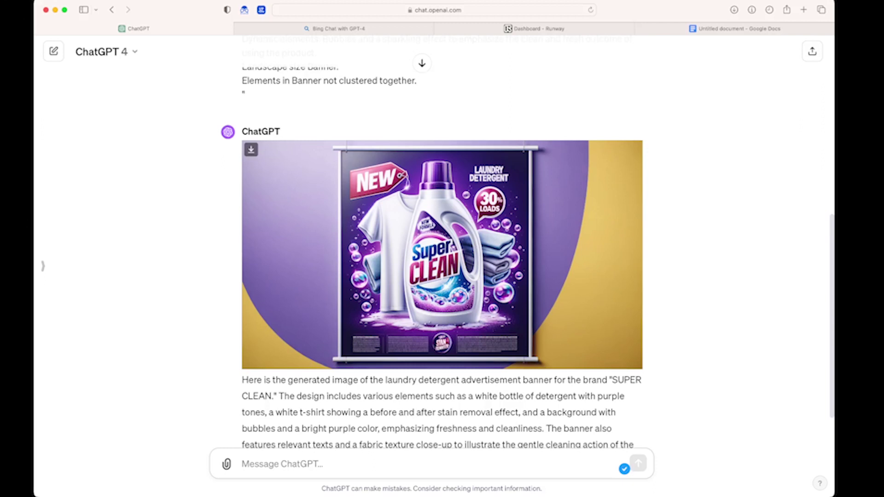
scroll(420, 277, "up", 8)
scroll(420, 277, "down", 7)
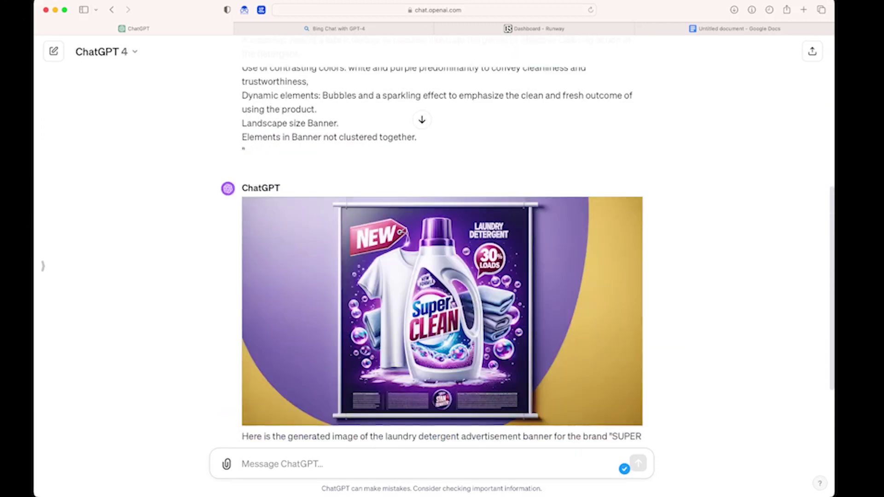
scroll(435, 276, "down", 1)
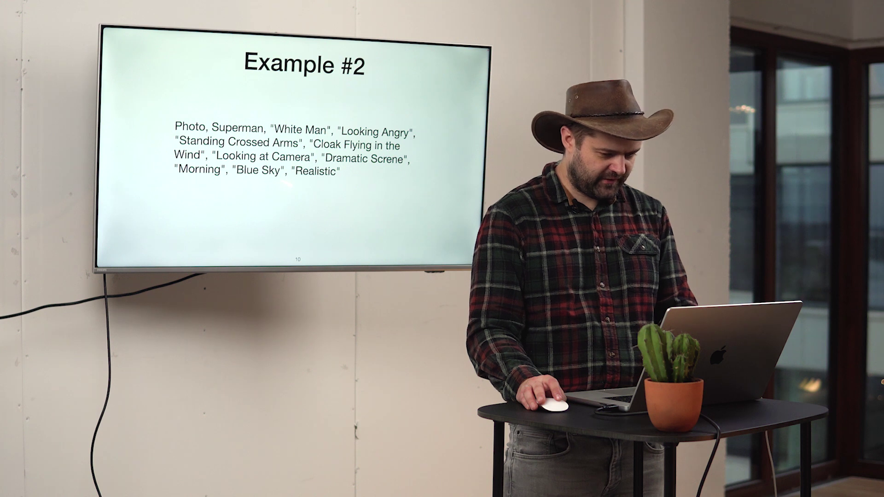
key("Right")
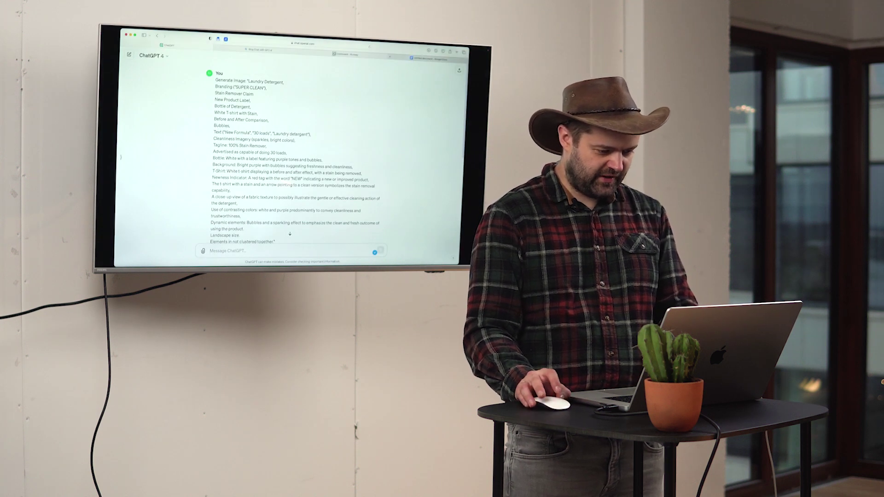
Switch to Google Docs, replace the document's content with the Superman keywords from the Example #2 slide, and append ", Portrait".
key("super+9")
key("BackSpace")
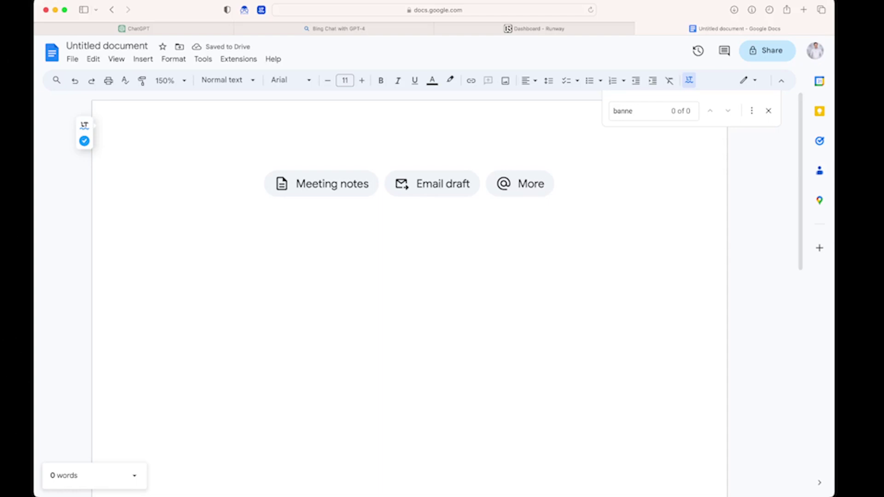
key("super+v")
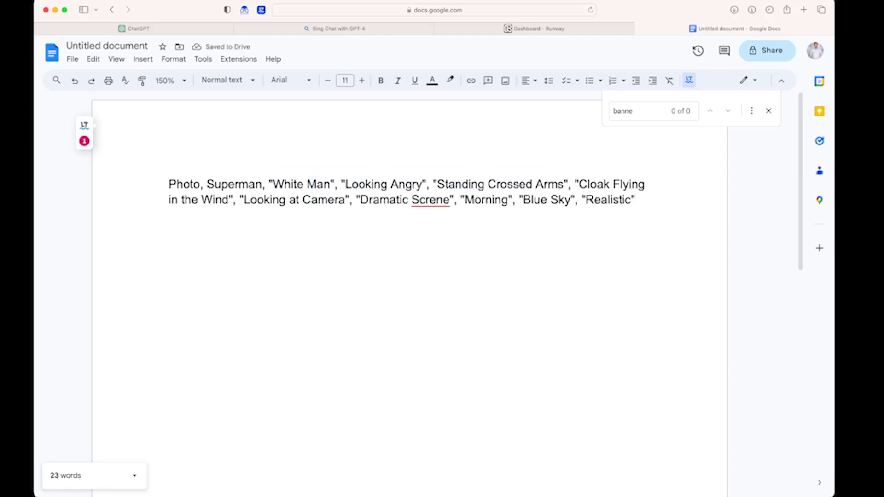
type(",")
type(" Portrai")
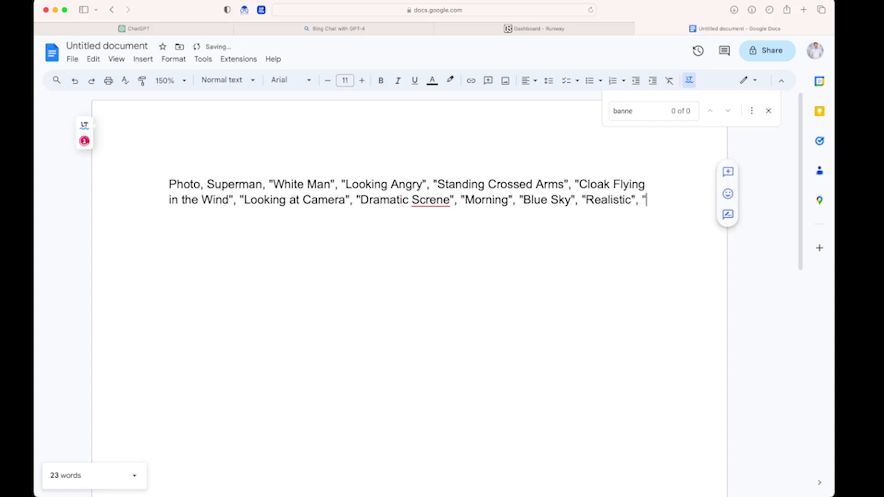
type("t")
Correct "Screne" to "Scene" in the Superman prompt and copy the whole text.
key("super+a")
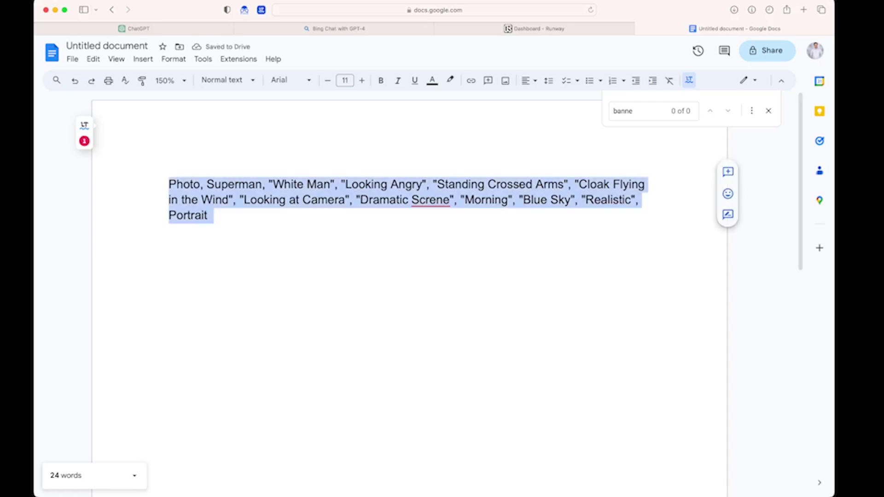
left_click(430, 200)
left_click(429, 269)
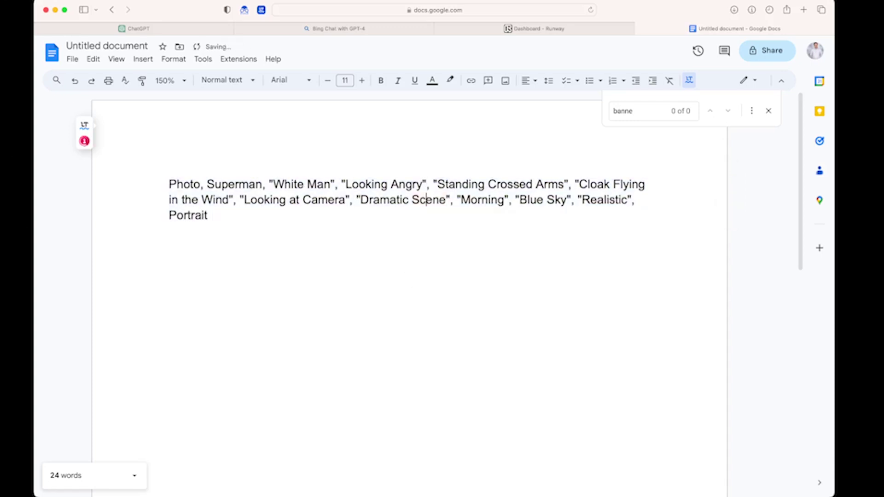
key("super+a")
key("super+c")
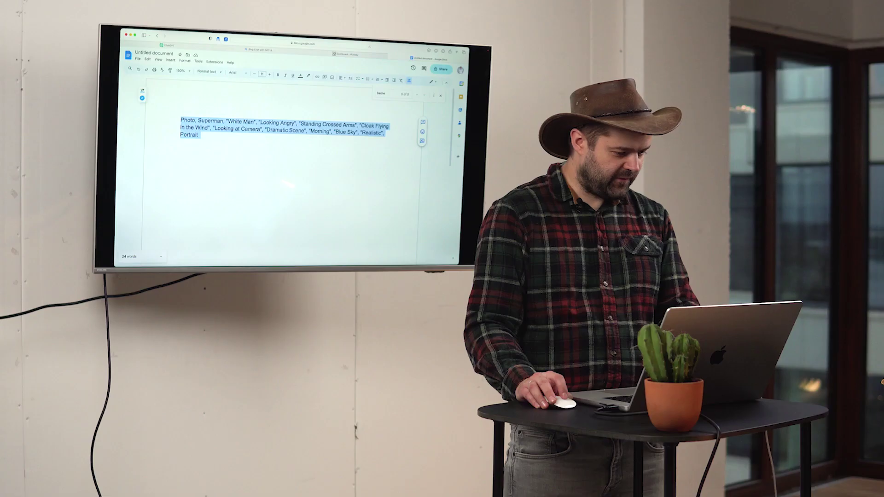
Switch to Discord, enlarge the interface, and submit the copied Superman prompt with the /imagine command in the demo channel.
key("super+Tab")
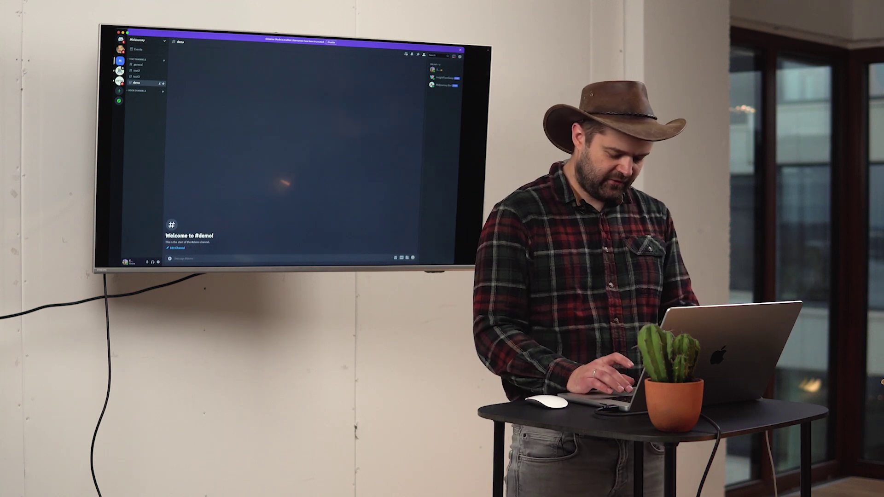
key("super+equal")
key("super+equal")
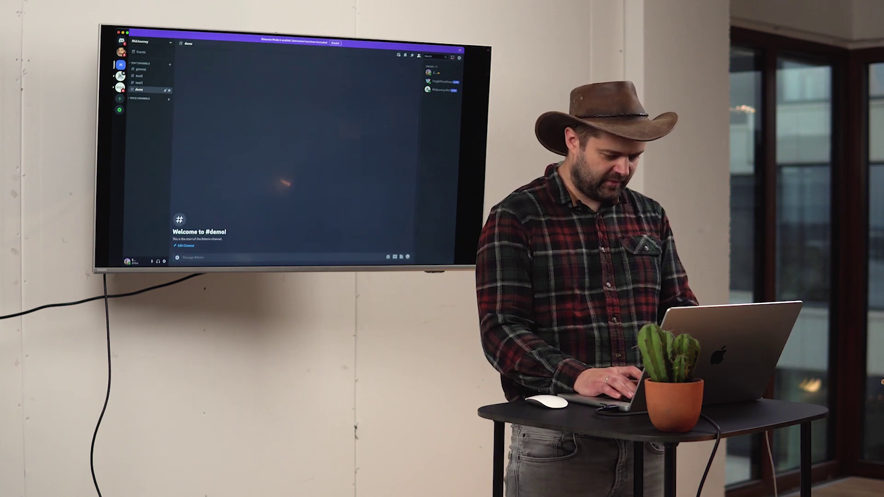
type("/i")
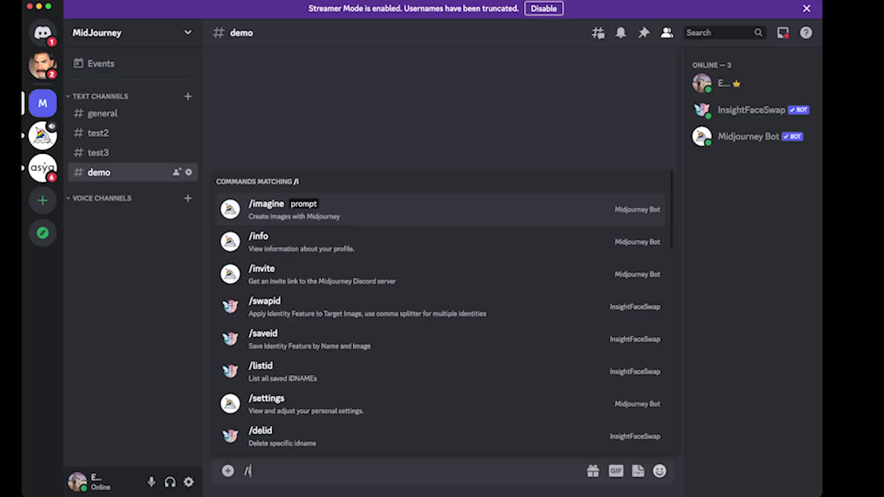
key("Tab")
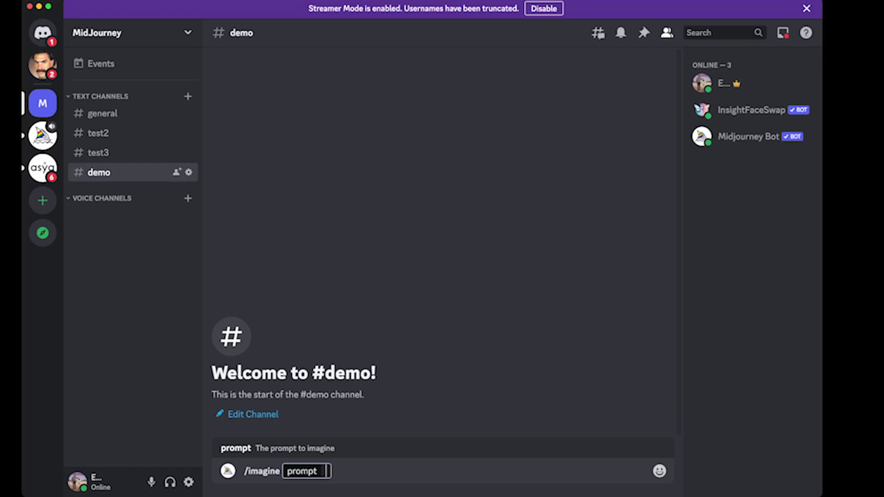
key("super+v")
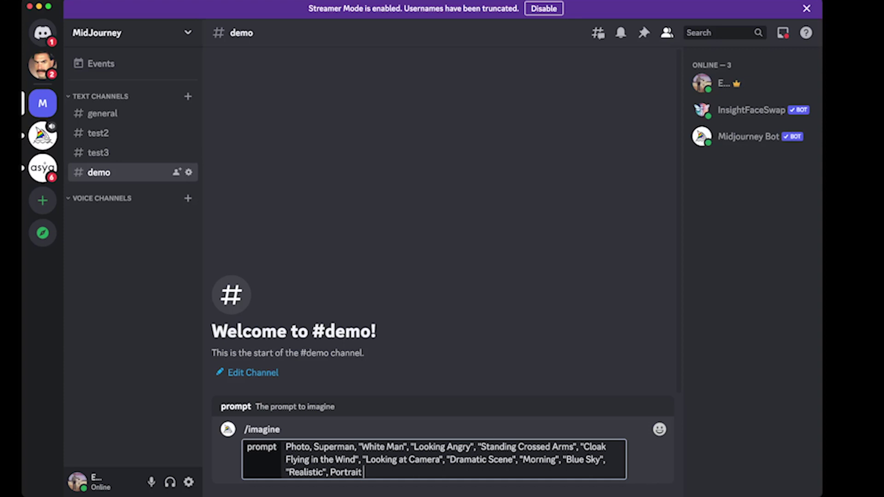
key("Return")
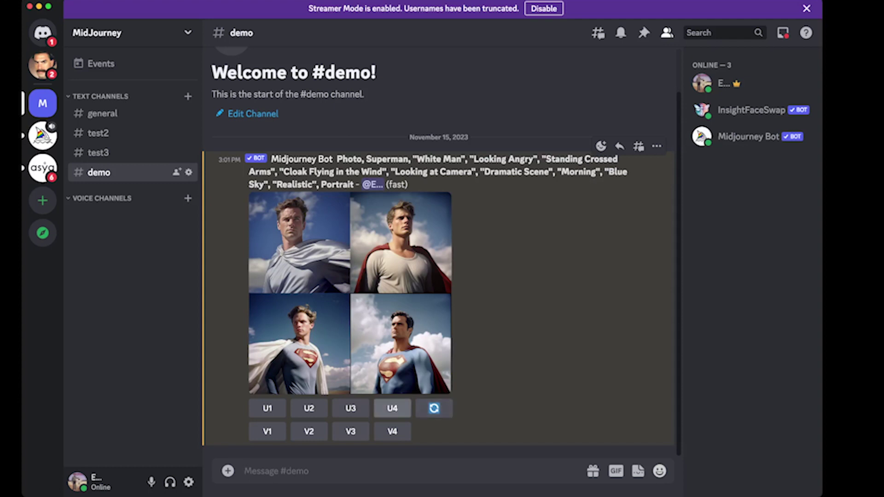
Upscale the fourth Superman image of the generated grid and save the upscaled picture to disk.
left_click(392, 408)
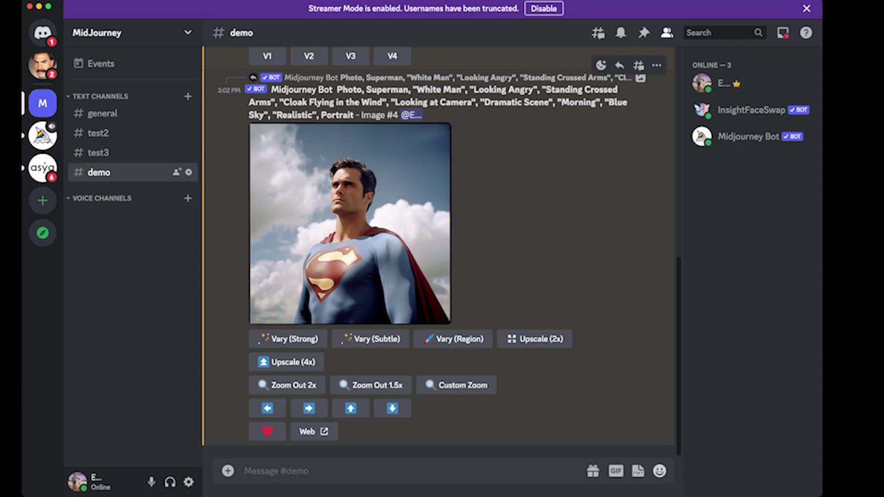
right_click(358, 207)
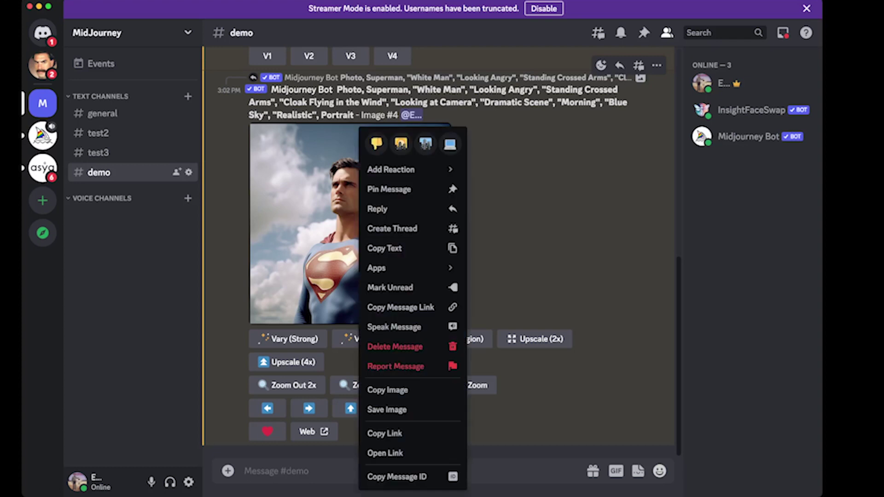
left_click(387, 409)
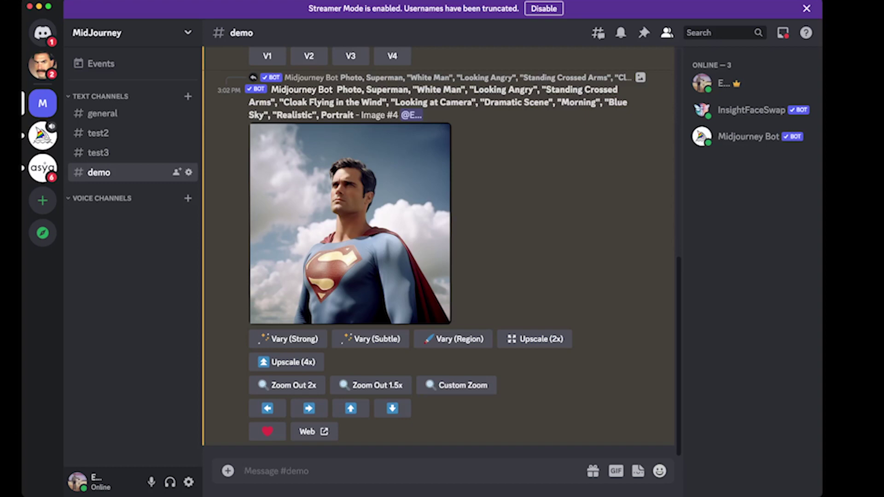
type("/")
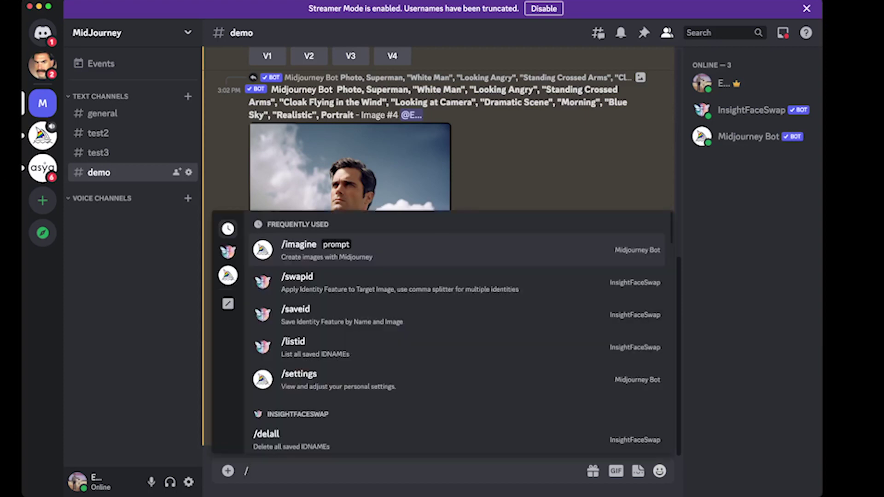
type("s")
key("BackSpace")
type("av")
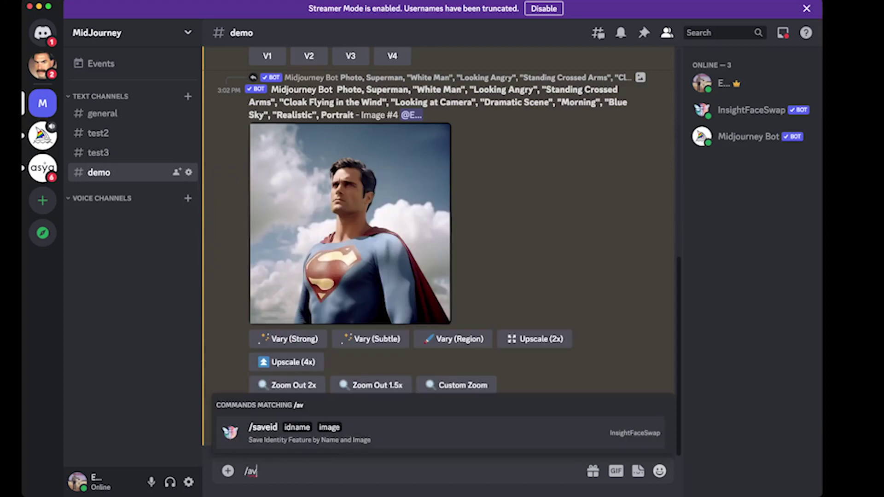
key("BackSpace")
key("BackSpace")
type("sav")
key("BackSpace")
key("BackSpace")
key("BackSpace")
type("s")
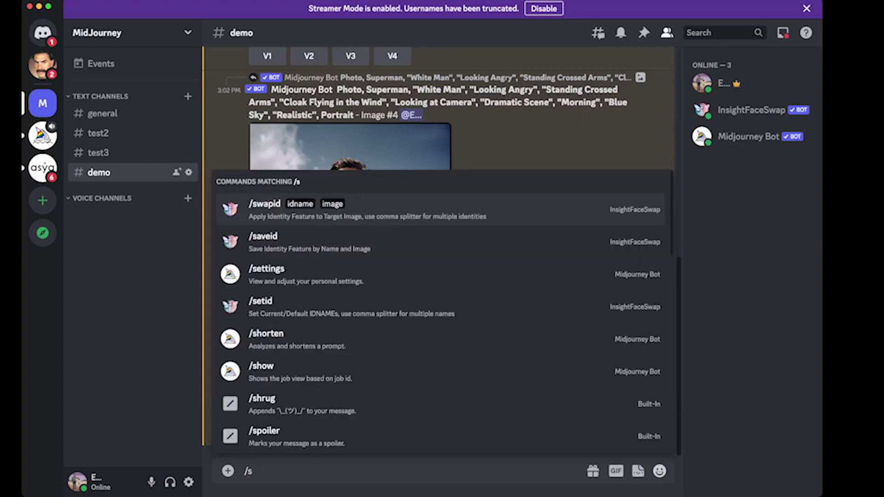
key("Down")
key("Down")
key("Down")
key("Return")
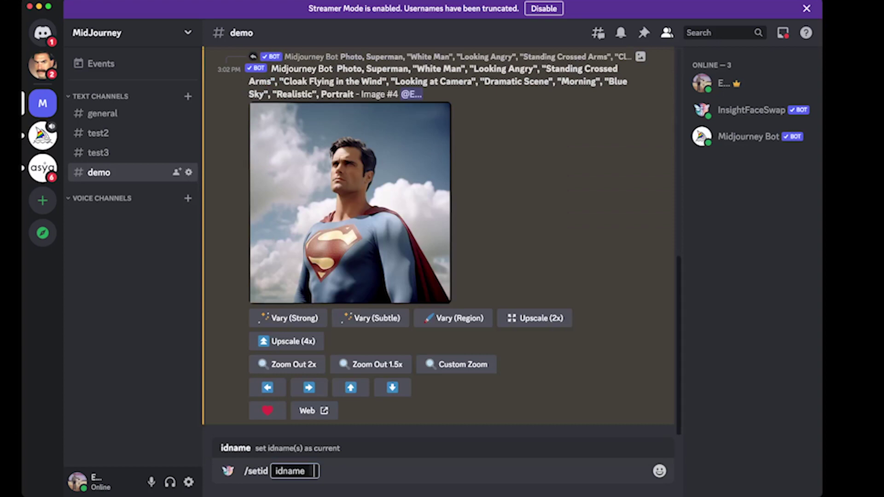
key("BackSpace")
key("BackSpace")
key("BackSpace")
key("BackSpace")
key("BackSpace")
key("BackSpace")
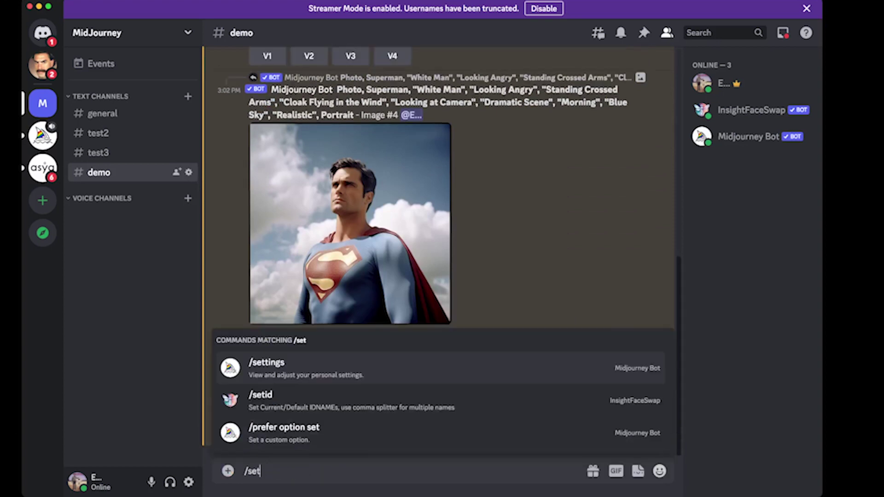
Run the /swapid command with the saved identity's name and the saved upscaled Superman picture as the target image.
type("w")
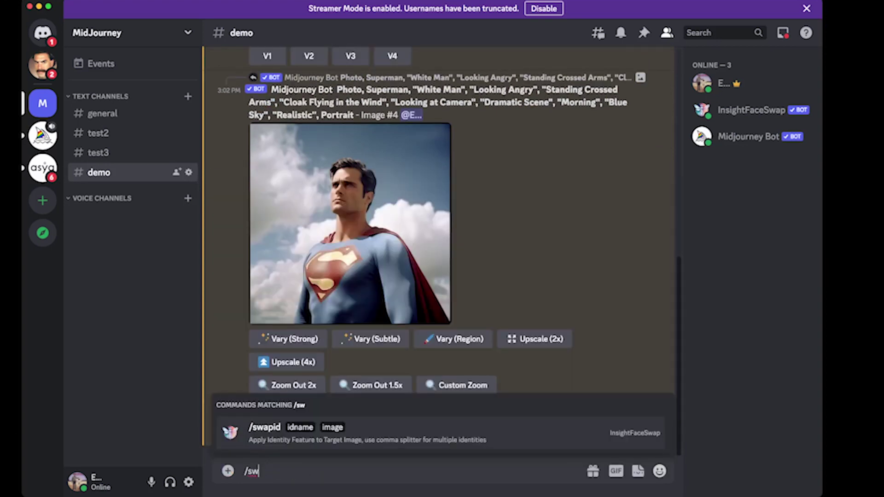
key("Return")
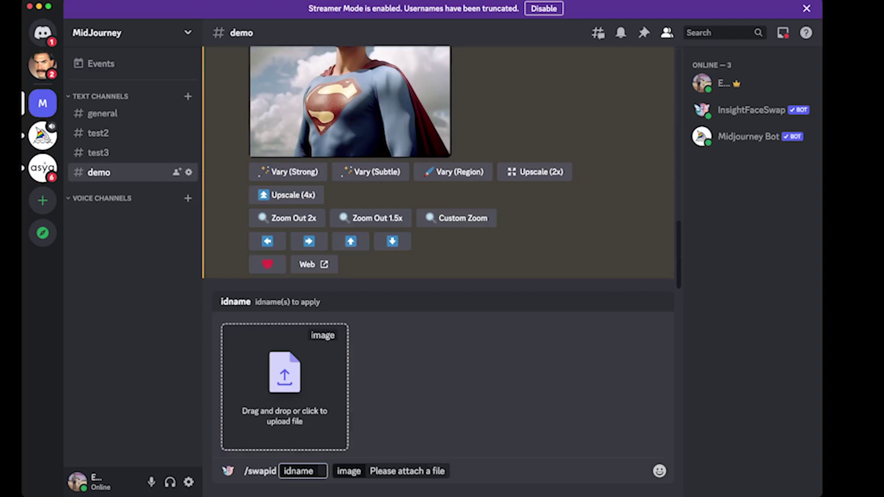
type("evalds")
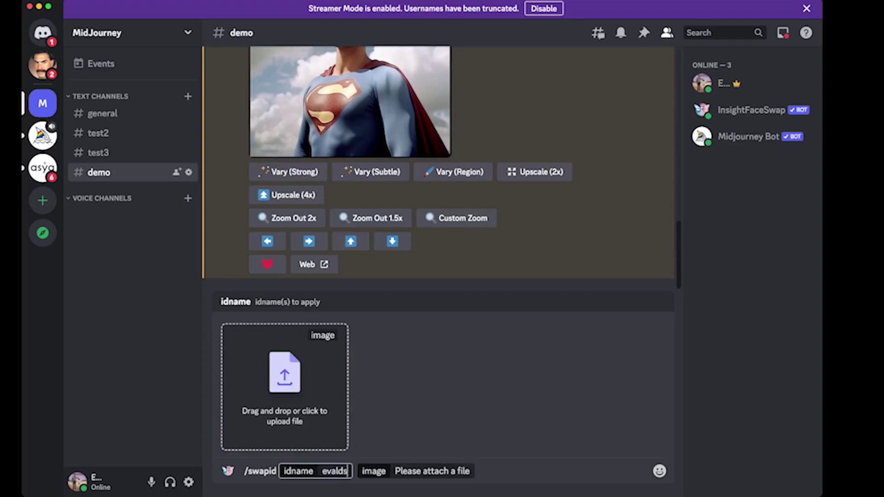
key("Tab")
key("super+v")
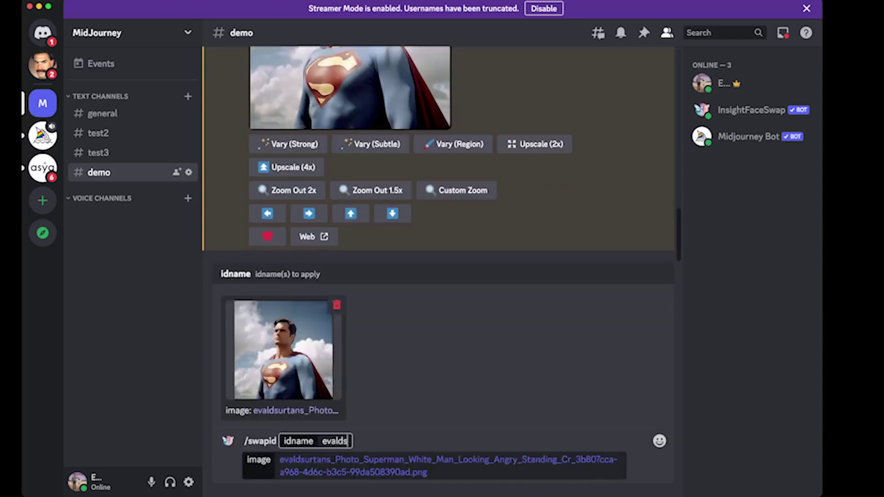
key("Return")
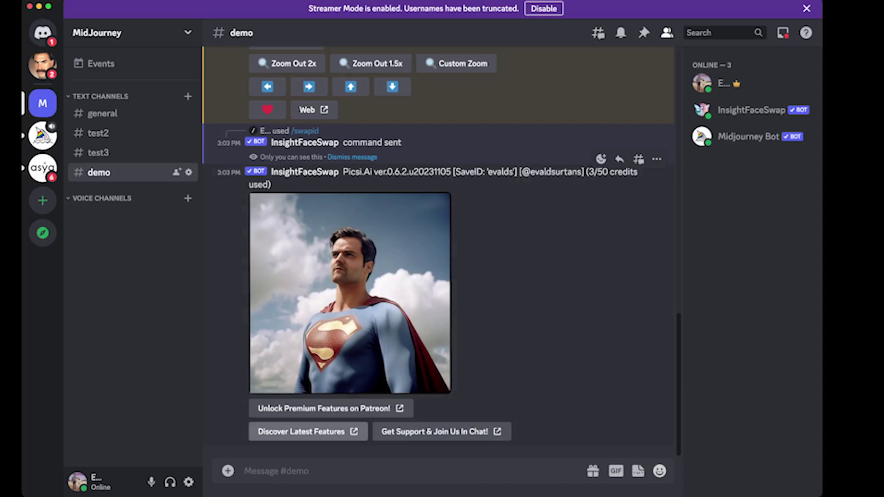
Review the Superman images in the demo channel and start a new /imagine command.
scroll(440, 253, "up", 15)
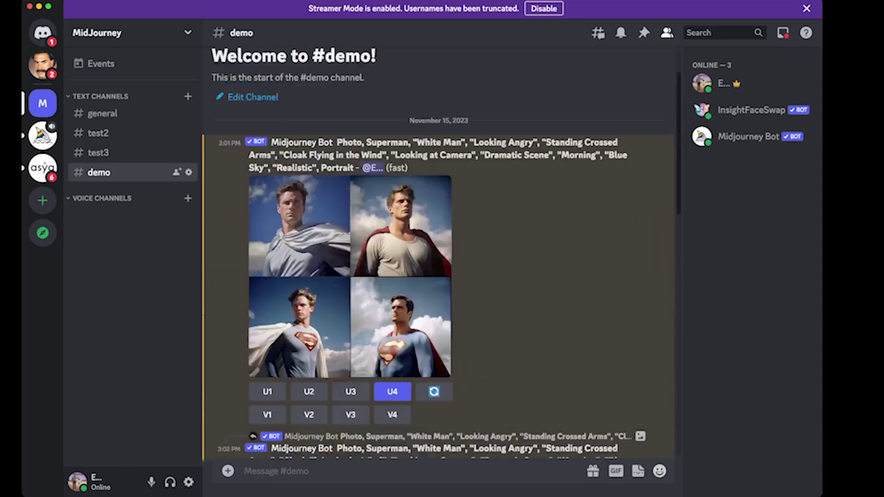
scroll(439, 253, "down", 5)
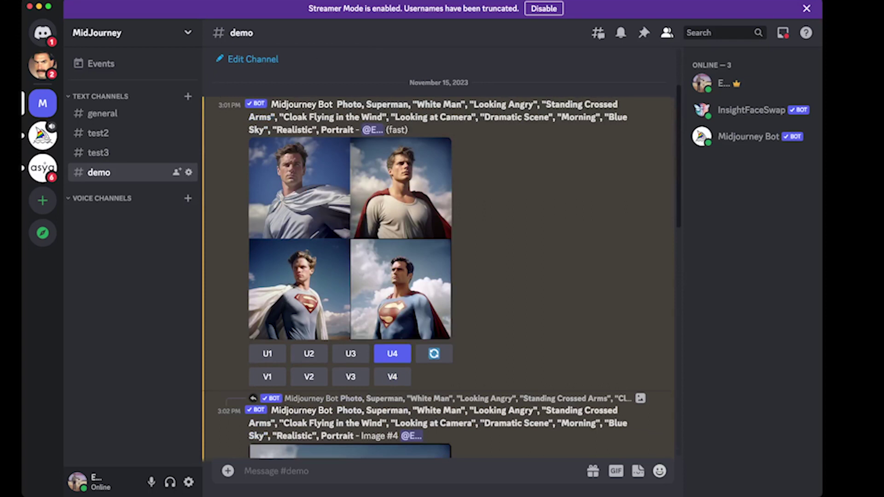
type("/")
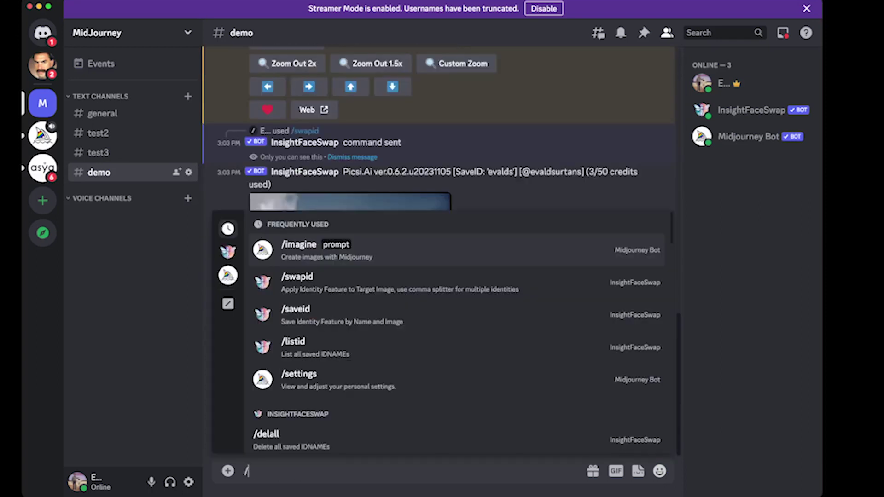
type("i")
key("Return")
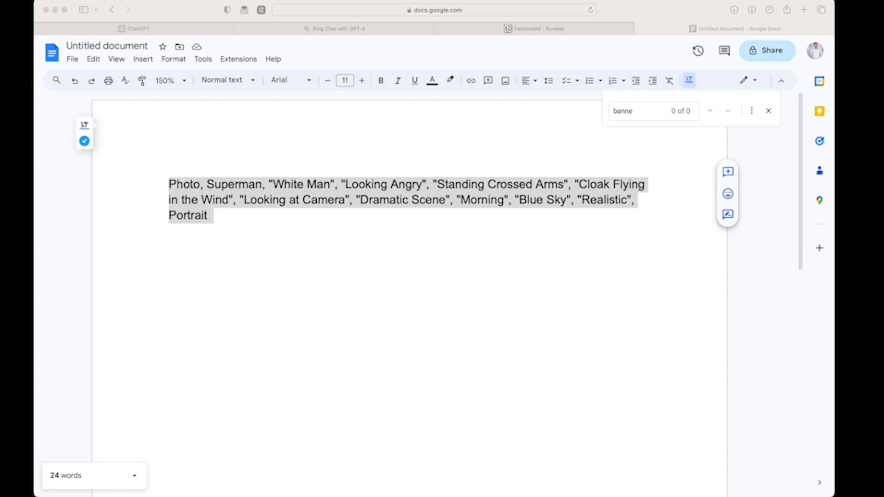
Switch to Google Docs, replace the Superman prompt with the "Smooth wood grain texture with natural patterns and knots" prompt ending in "Close-Up", and copy it.
key("super+Tab")
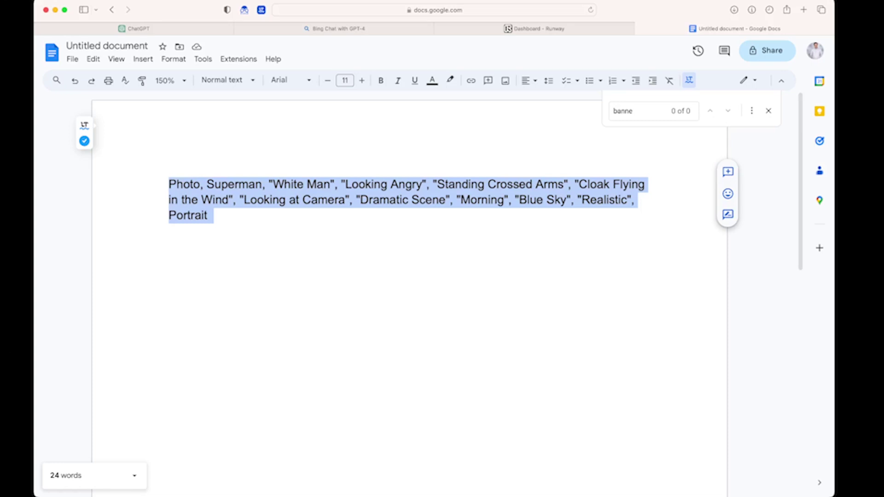
type("Smooth wood grain texture with natural patterns and knots, Hi-Resolution, Photo, Natural, Planed Pine Wooden Texture, Rectangular, Top View, 10 Knots, Close-Up")
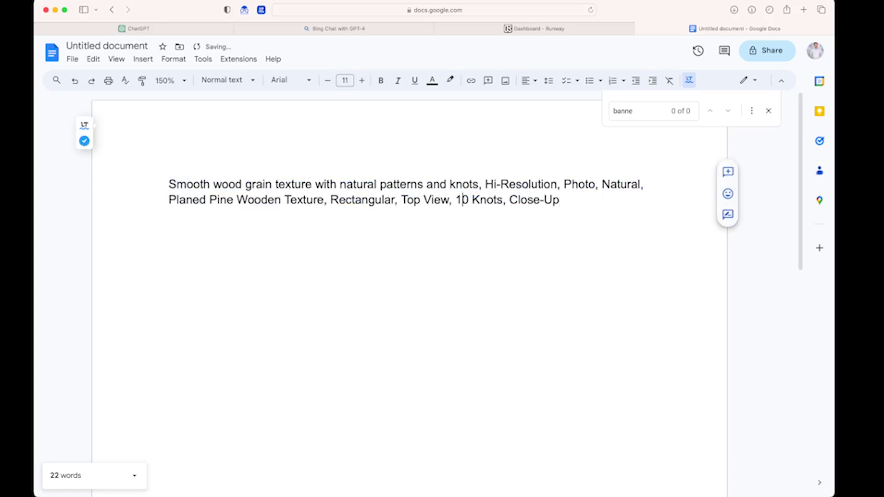
key("End")
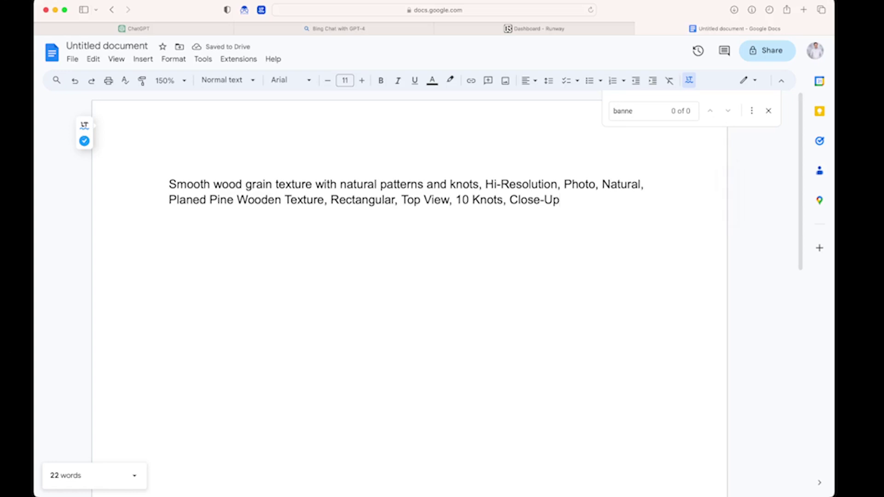
key("super+a")
key("super+c")
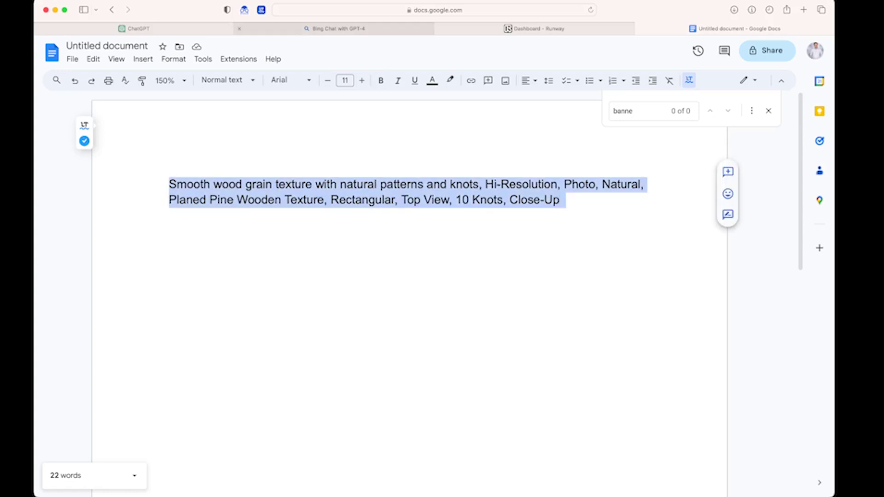
Switch to ChatGPT, start a new chat, and submit "Generate Image:" followed by the copied wood grain prompt in quotation marks.
left_click(334, 28)
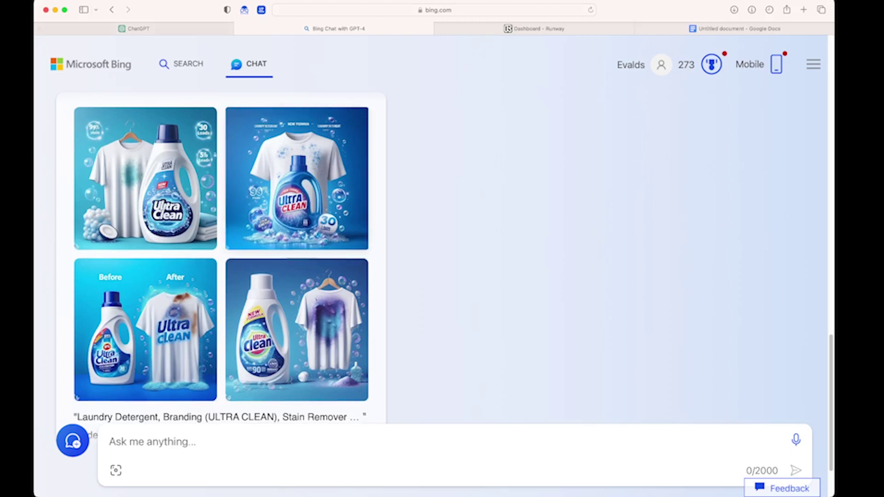
left_click(136, 29)
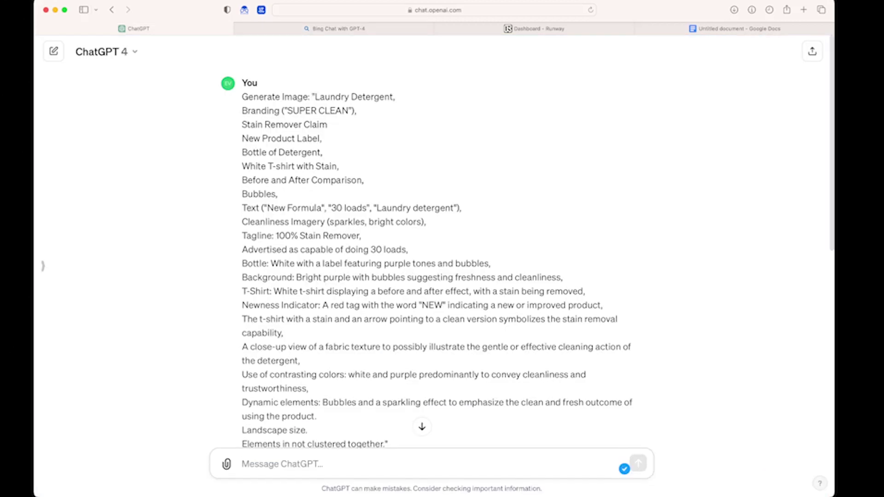
key("super+shift+o")
type("Generate Image: \"")
key("super+v")
key("Return")
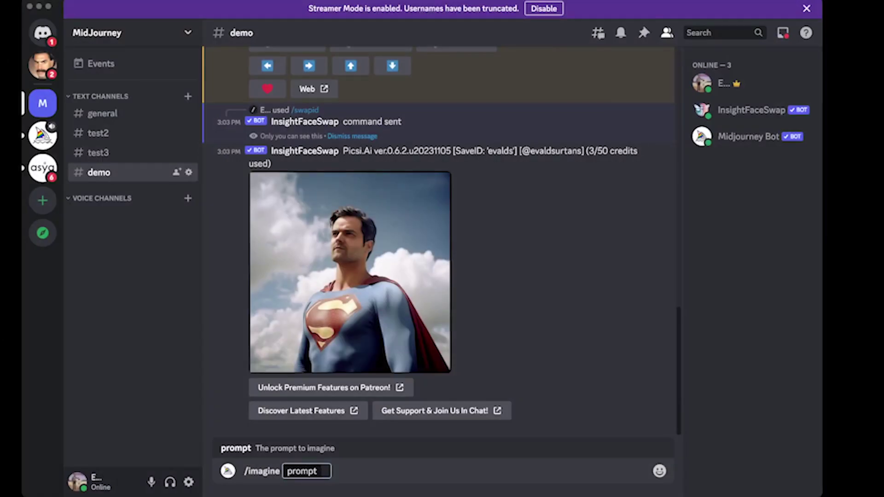
Switch to Discord, submit the wood grain prompt with the /imagine command, and upscale the second image of the generated grid.
type("Smooth wood grain texture with natural patterns and knots, Hi-Resolution, Photo, Natural, Planed Pine Wooden Texture, Rectangular, Top View, 10 Knots, Close-Up")
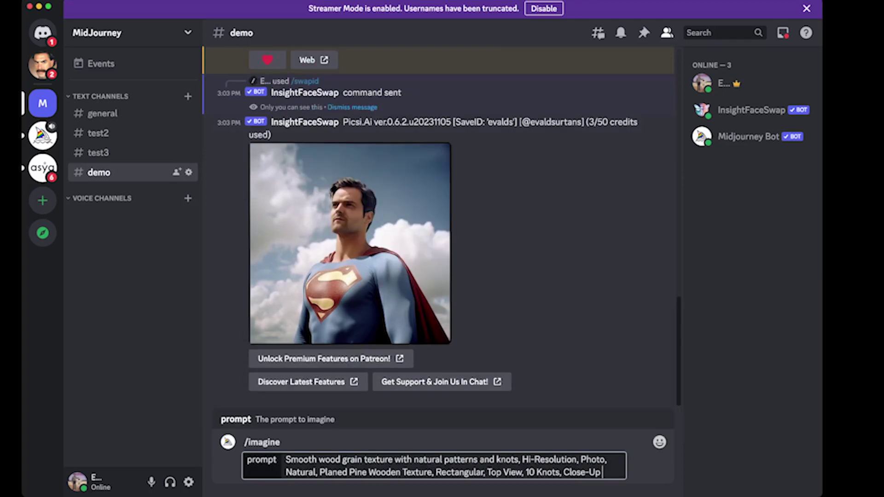
key("Return")
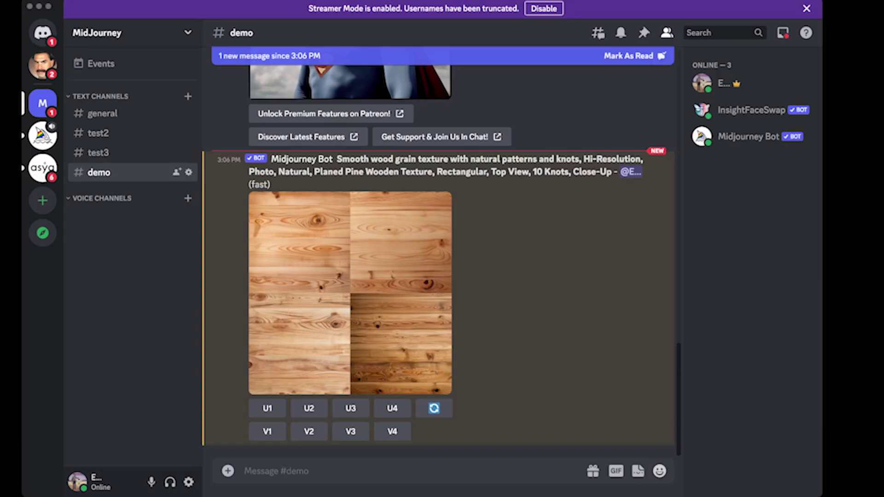
left_click(244, 471)
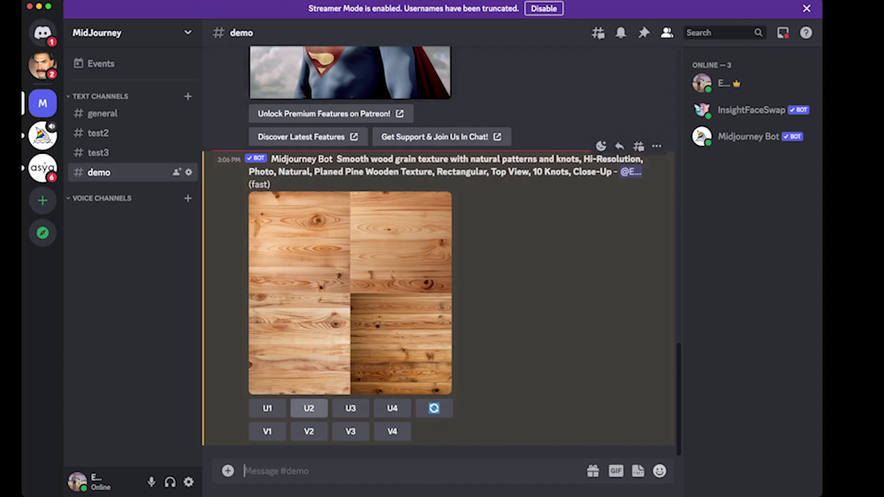
left_click(309, 408)
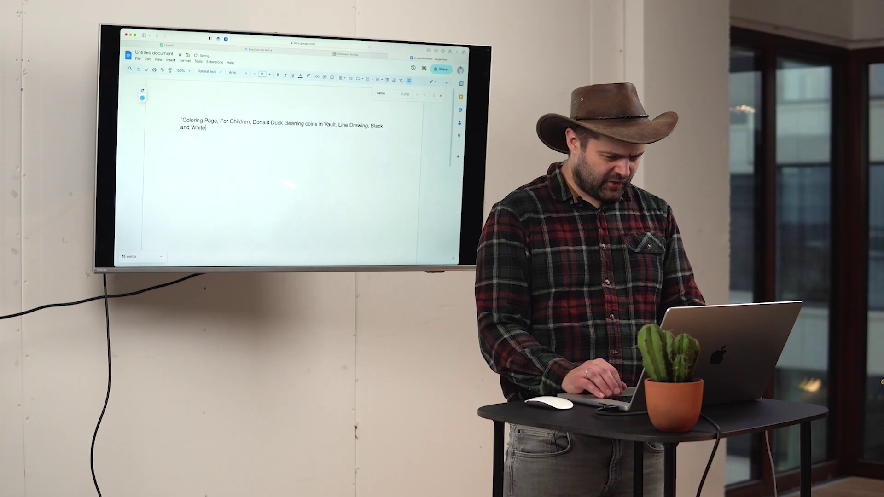
In the Google Docs coloring page prompt, remove the stray opening character, insert "the" before "Vault", and select the whole text.
key("BackSpace")
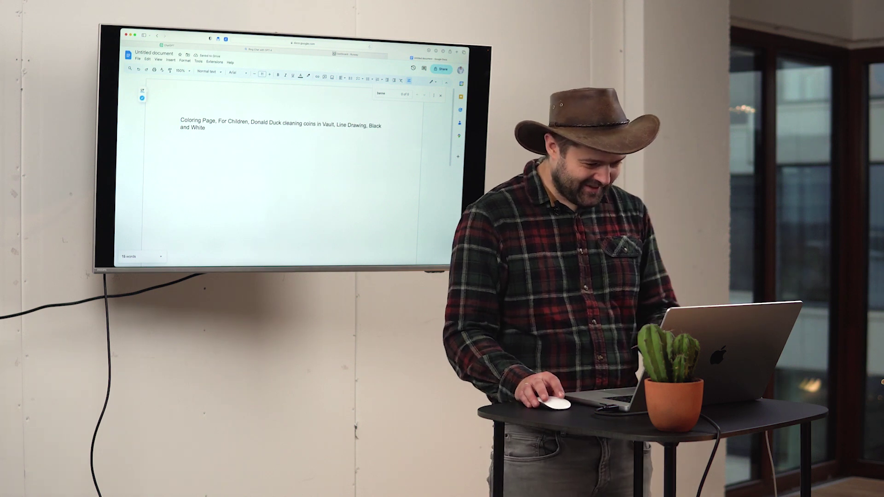
left_click(323, 124)
type("a ")
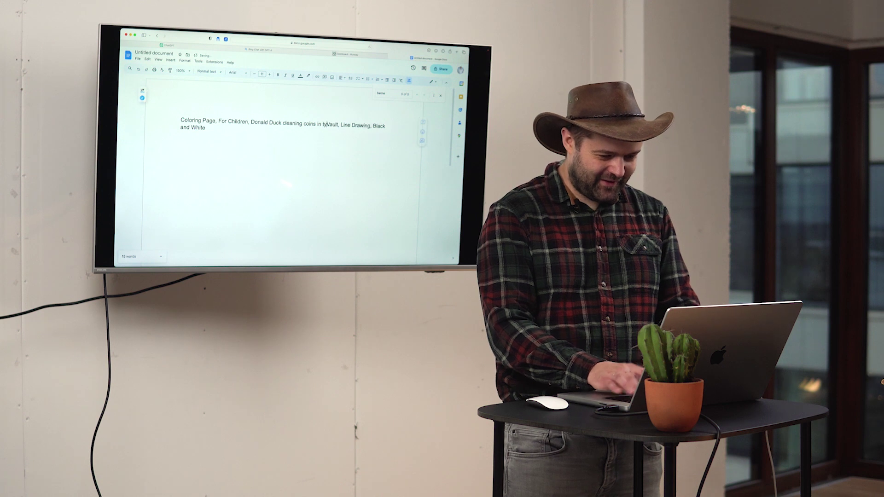
type("the")
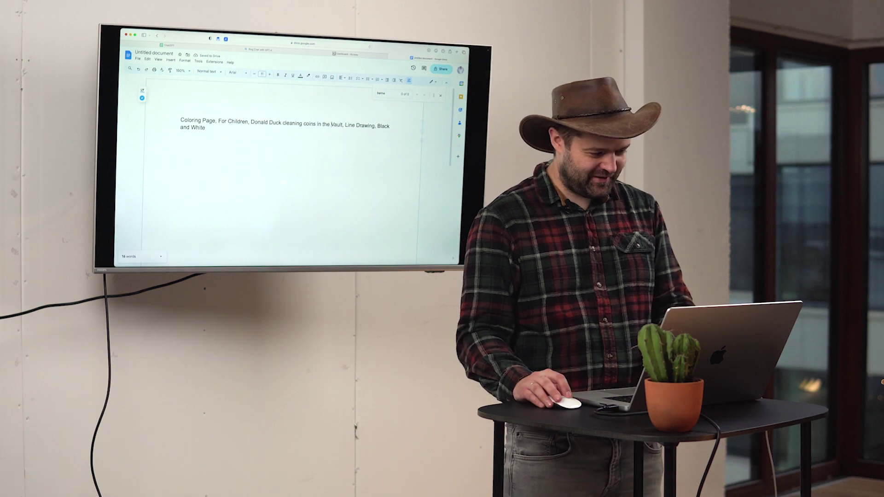
key("super+a")
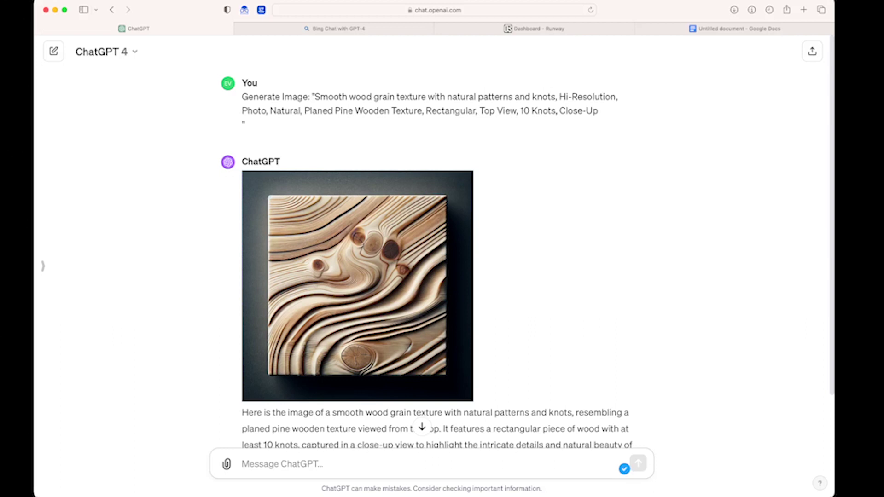
Switch to ChatGPT, start a new chat, and submit "Generate Image:" with the Donald Duck coloring page prompt in quotation marks.
key("super+shift+o")
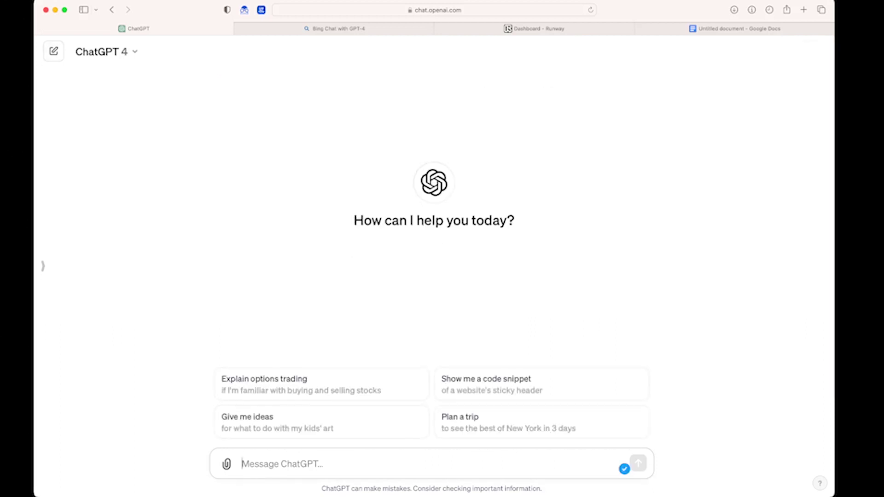
type("Give")
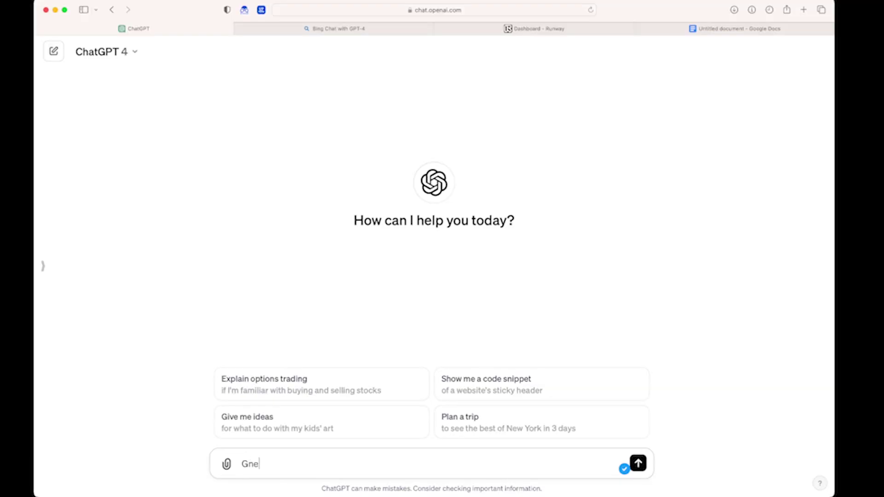
key("BackSpace")
key("BackSpace")
key("BackSpace")
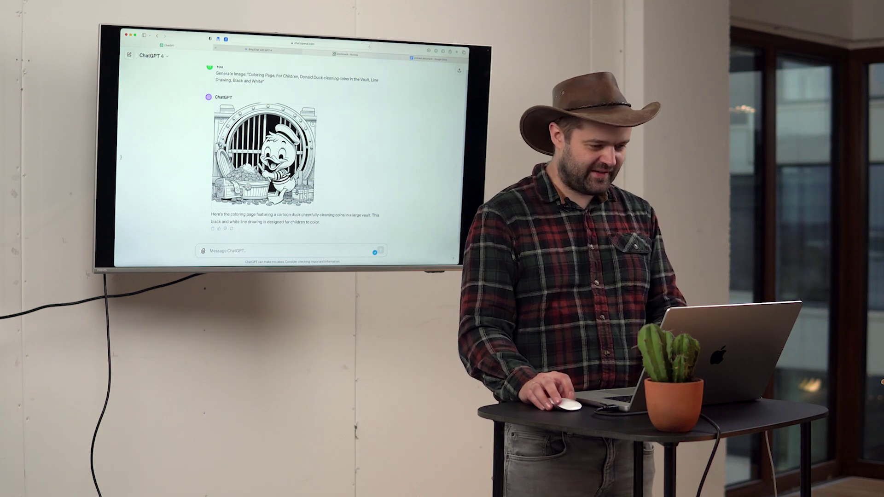
Switch to Bing Chat, start a new topic, and submit "Generate Image:" with the Donald Duck coloring page prompt in quotation marks.
key("ctrl+Tab")
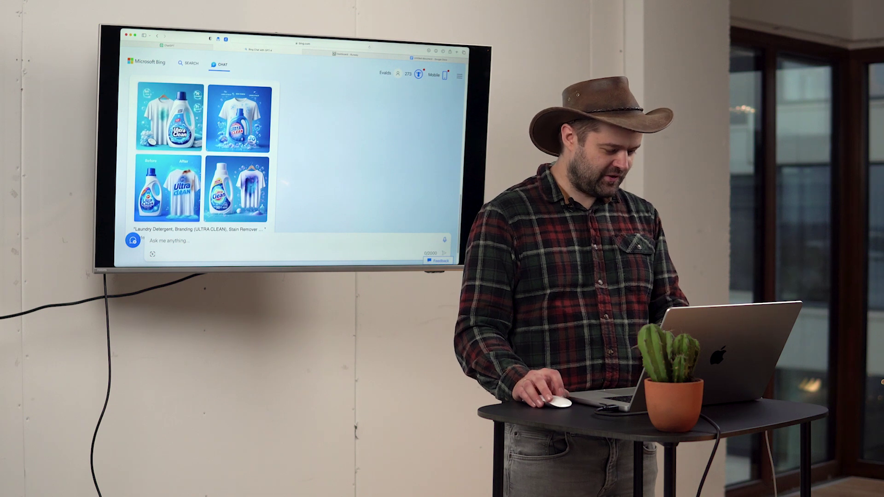
left_click(136, 240)
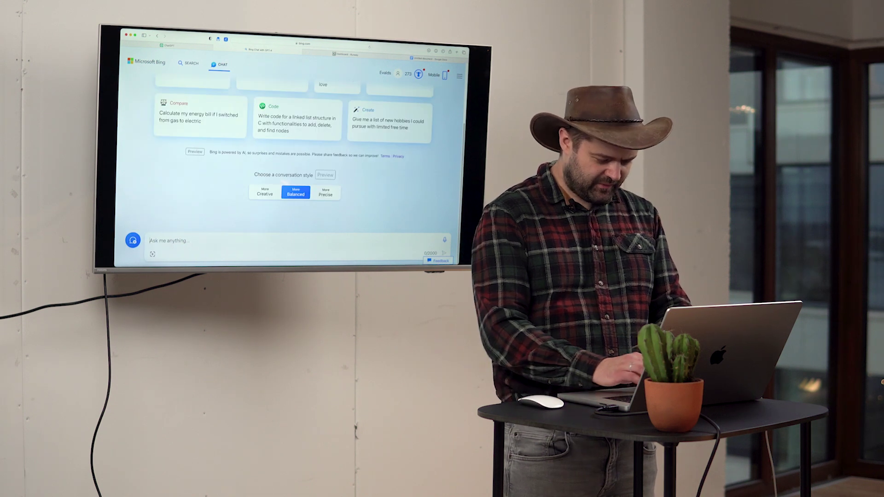
type("Generate Image: \"Coloring Page, For Children, Donald Duck cleaning coins in the Vault, Line Drawing, Black and White\"")
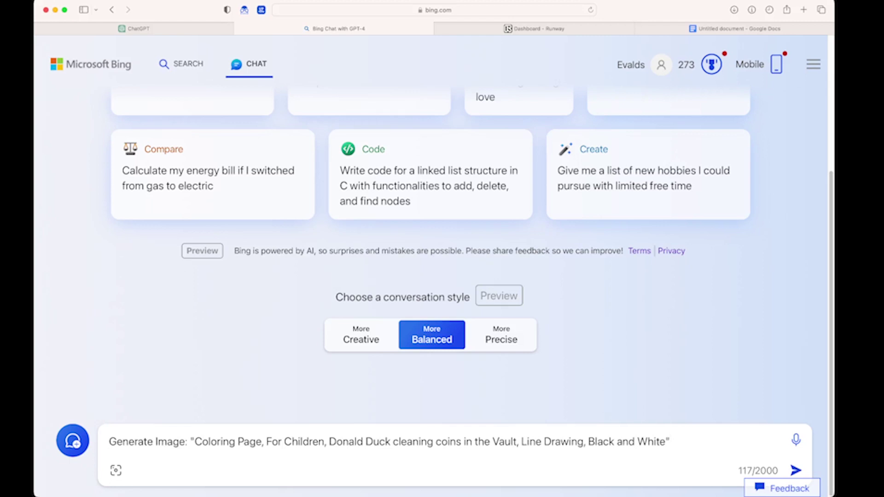
key("Return")
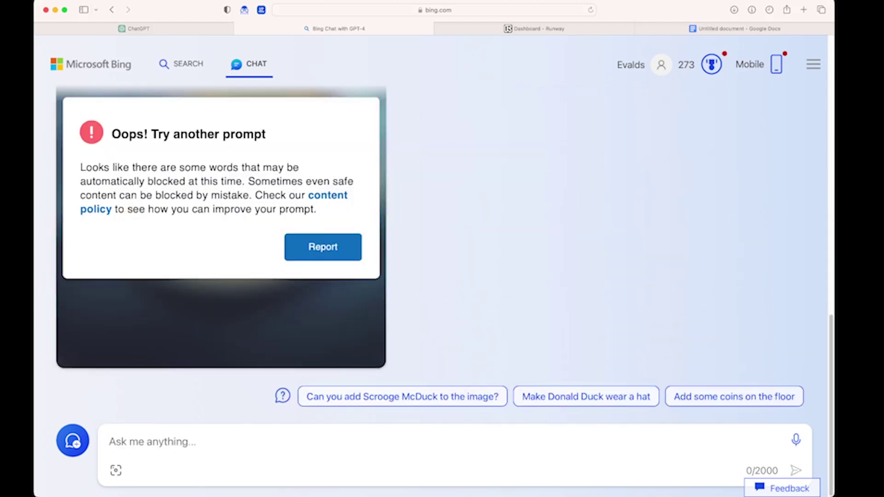
Review the submitted coloring page prompt and Bing Chat's reply to it.
scroll(221, 254, "up", 2)
scroll(220, 253, "up", 2)
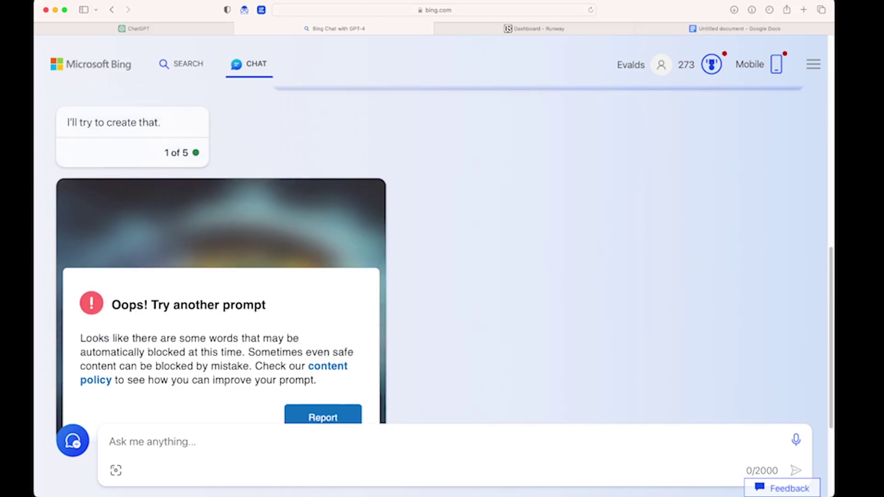
scroll(221, 253, "up", 1)
scroll(221, 253, "up", 2)
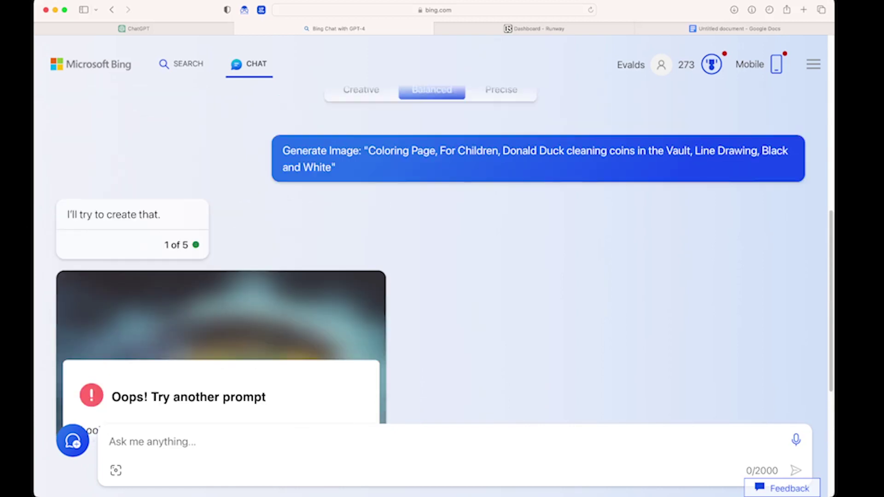
scroll(221, 253, "down", 3)
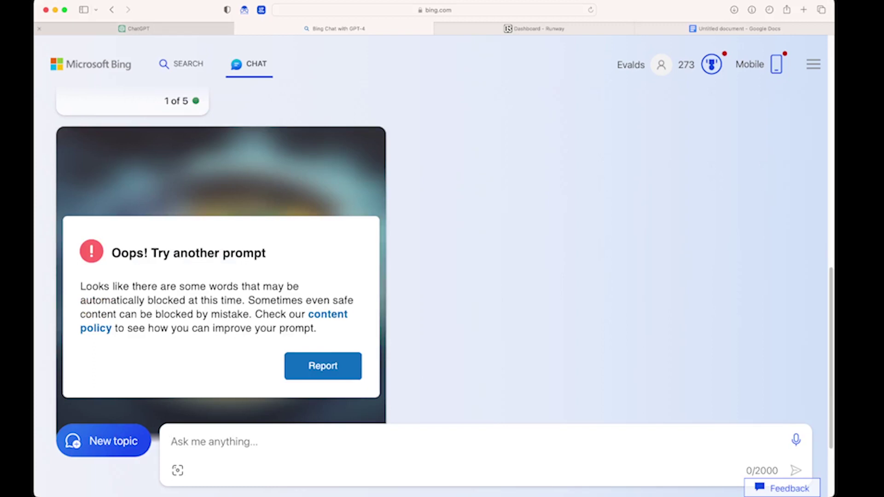
Revisit ChatGPT's coloring page, then switch to Discord and create variations of the second Donald Duck image.
left_click(133, 28)
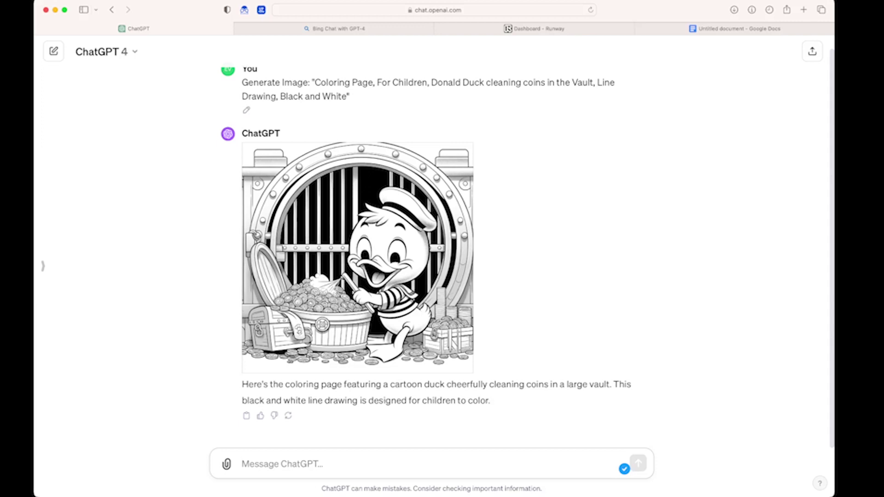
key("super+Tab")
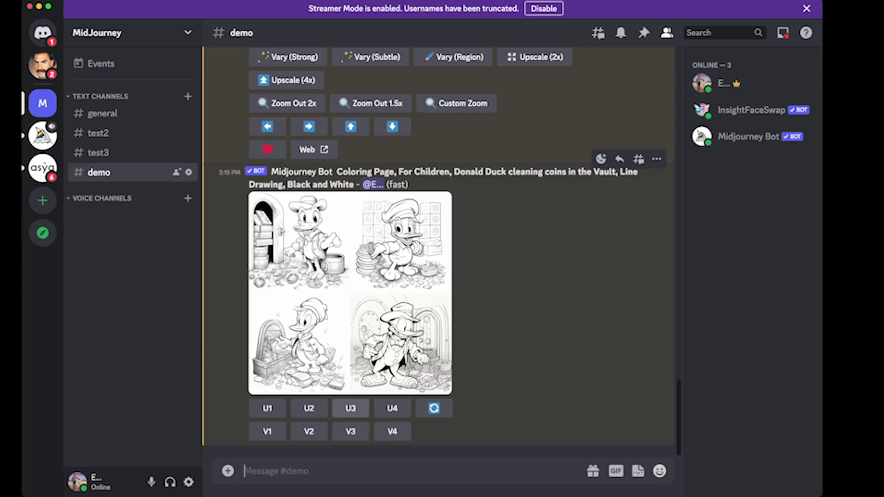
left_click(308, 431)
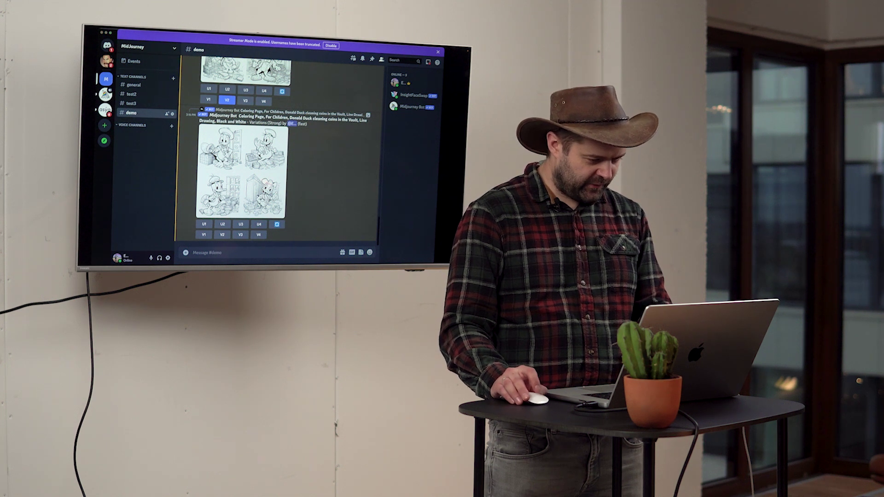
Switch to the Runway dashboard in the browser and open the Erase and Replace tool.
key("super+Tab")
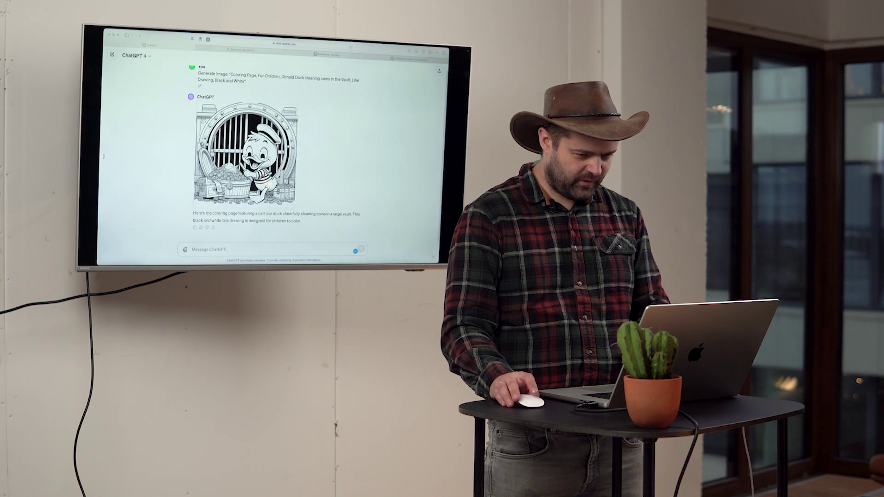
key("super+3")
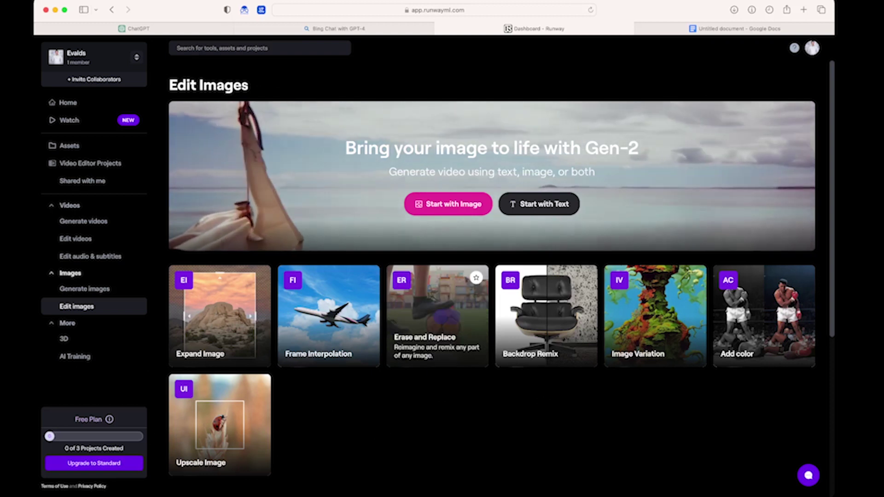
left_click(437, 315)
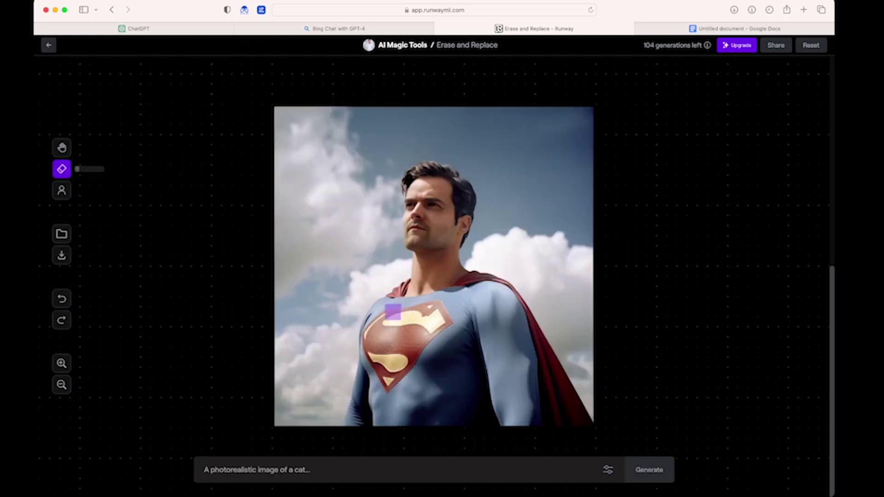
Mask the Superman emblem on the chest and generate a replacement with the prompt "Batman logo on suit".
mouse_move(384, 314)
left_mouse_down()
mouse_move(444, 318)
mouse_move(402, 380)
mouse_move(380, 391)
mouse_move(366, 340)
mouse_move(377, 325)
mouse_move(357, 352)
mouse_move(405, 331)
mouse_move(397, 347)
mouse_move(435, 317)
mouse_move(389, 363)
mouse_move(396, 366)
left_mouse_up()
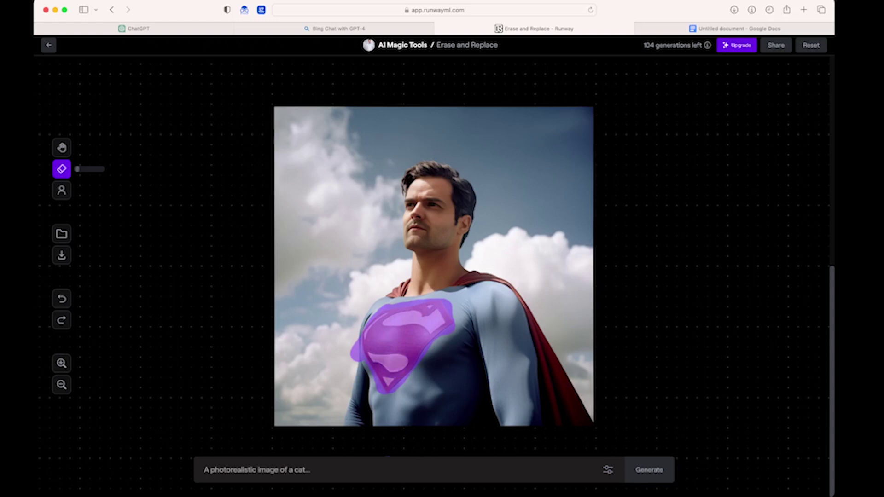
type("Ba")
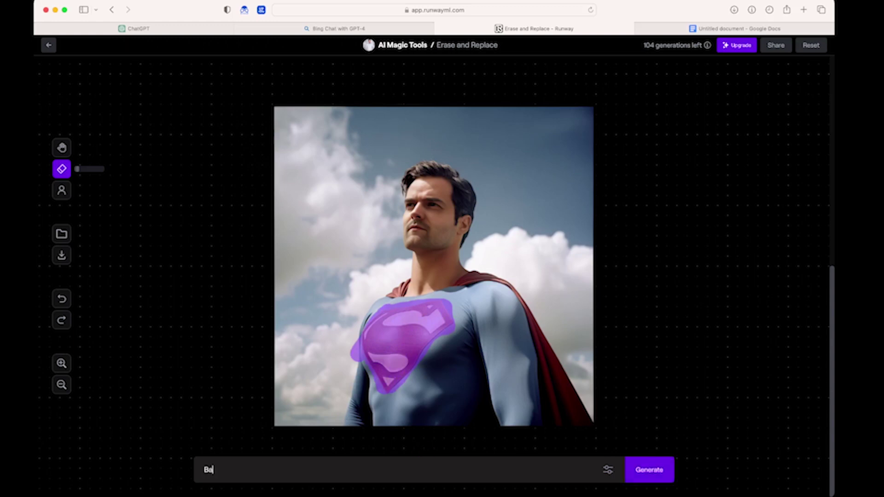
type("tman logop")
key("BackSpace")
type("on suit")
key("Return")
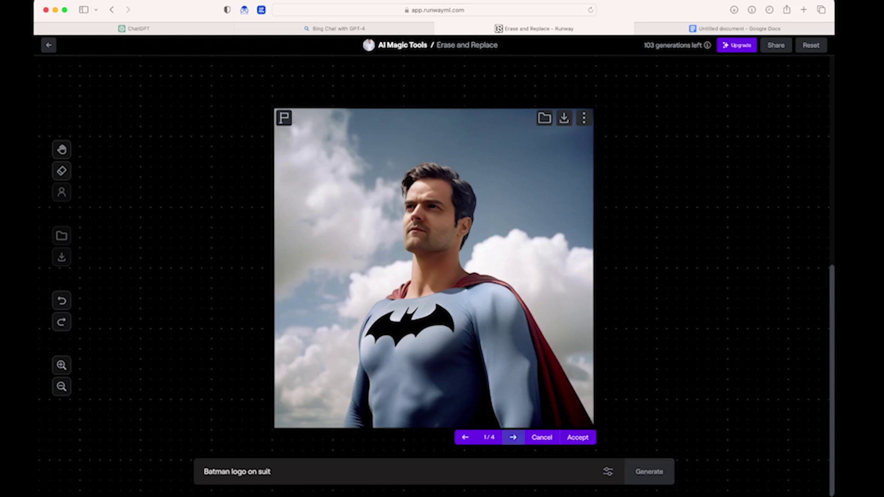
Compare the generated Batman logo variants and accept the first one.
left_click(513, 438)
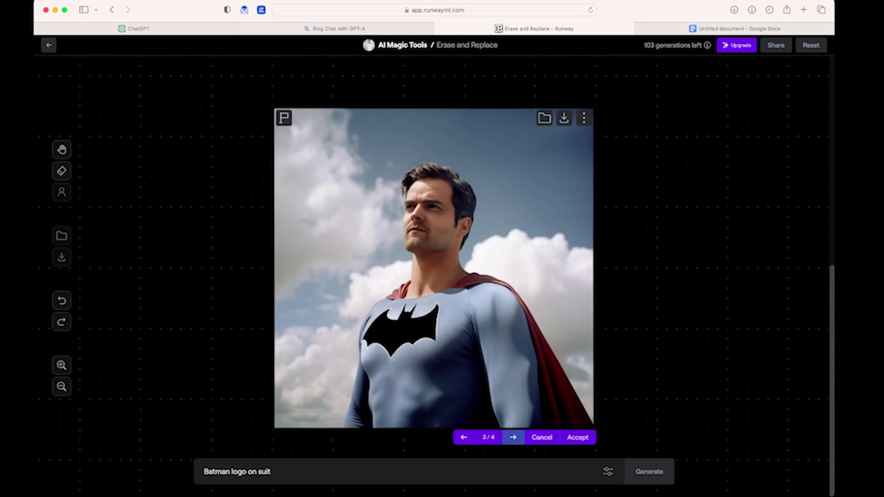
left_click(464, 437)
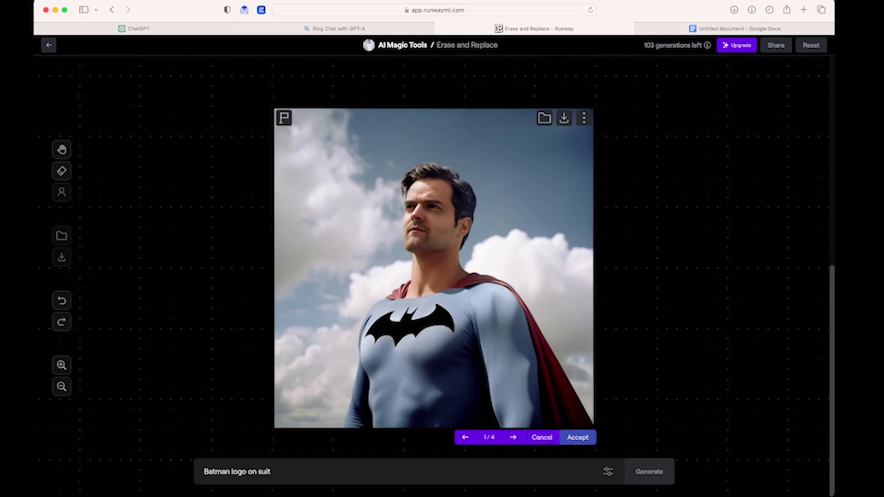
left_click(577, 437)
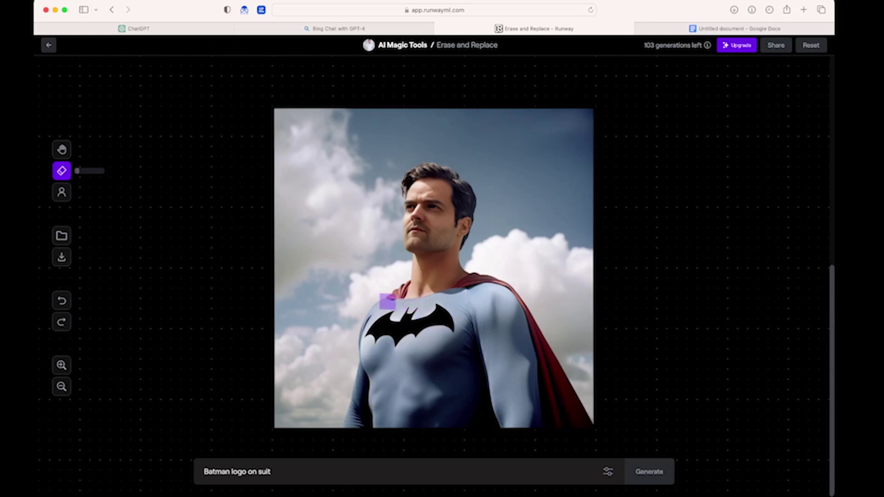
Mask the red cape on both shoulders and down the back, and generate a replacement with the prompt "Black cape".
left_click_drag(387, 302, 407, 282)
mouse_move(460, 290)
left_mouse_down()
mouse_move(483, 272)
mouse_move(508, 283)
mouse_move(534, 341)
mouse_move(551, 423)
mouse_move(552, 350)
mouse_move(591, 417)
mouse_move(565, 428)
left_mouse_up()
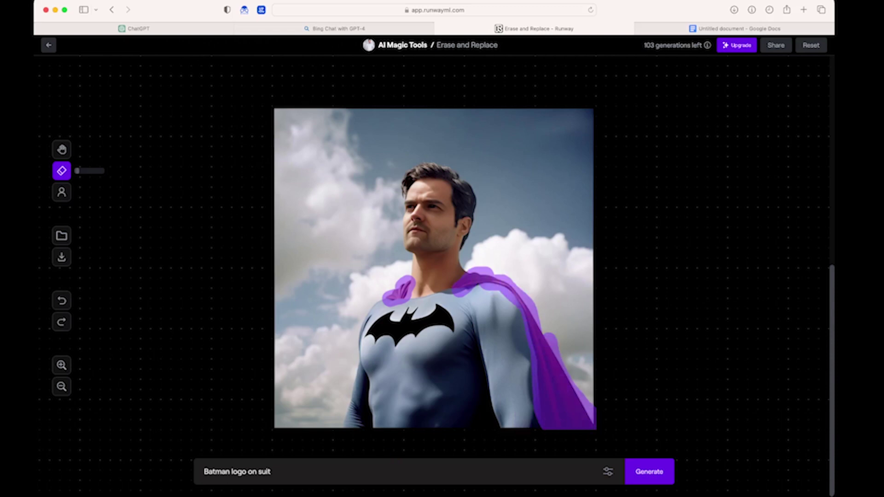
left_click_drag(274, 472, 192, 470)
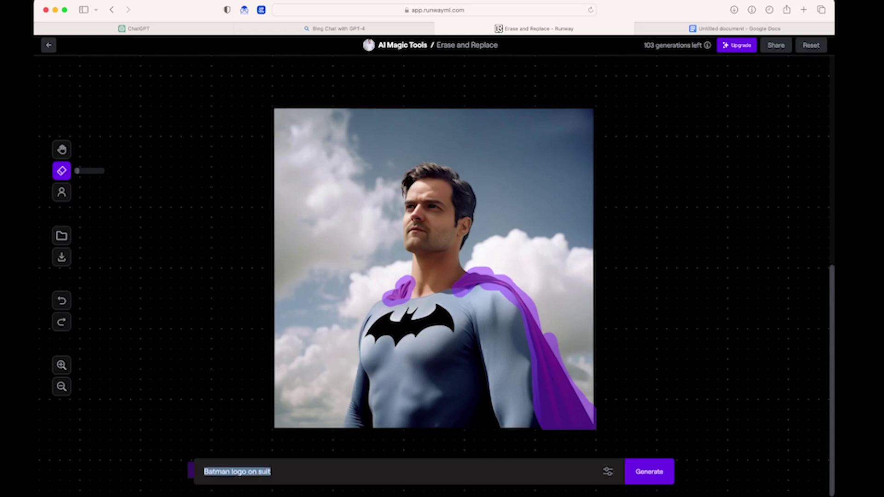
type("Bla")
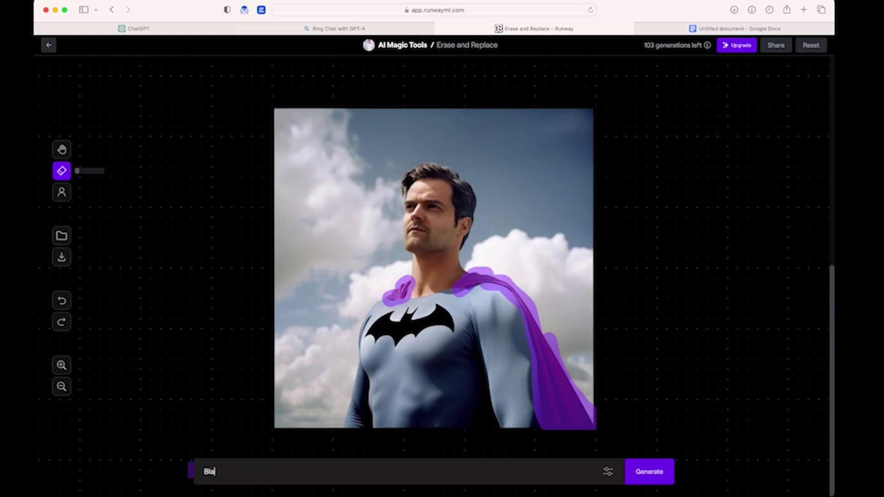
type("ck cape")
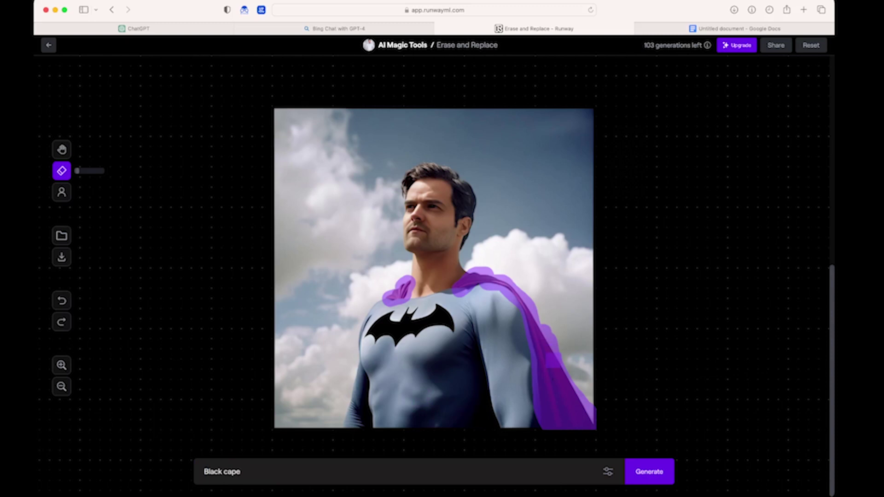
key("Return")
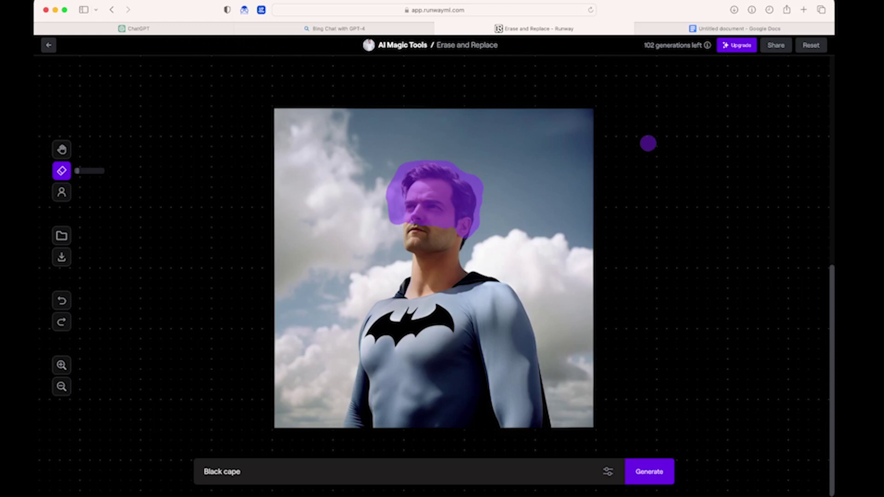
Mask the hair and upper face, and generate a replacement with the prompt "Batman mask on face".
mouse_move(400, 167)
left_mouse_down()
mouse_move(431, 156)
mouse_move(475, 164)
mouse_move(482, 217)
left_mouse_up()
triple_click(222, 471)
type("Batman mask on face")
key("Return")
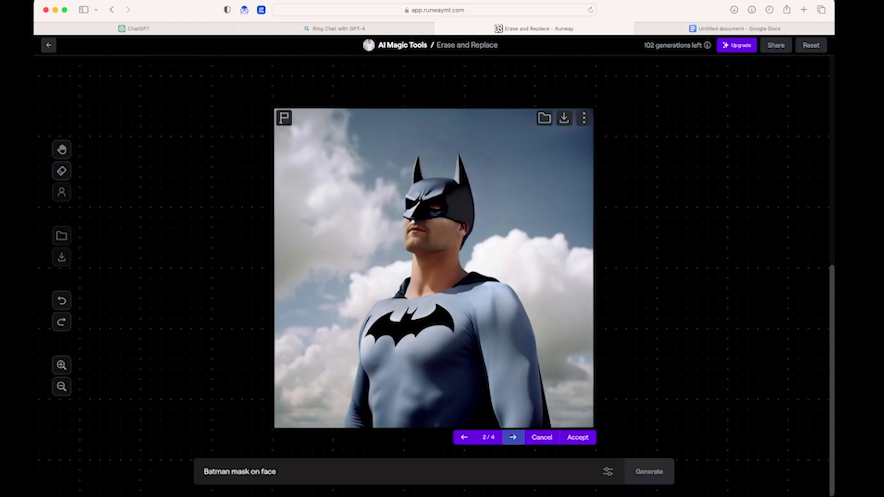
Compare the four generated Batman mask variants and return to the first one.
left_click(512, 437)
left_click(513, 437)
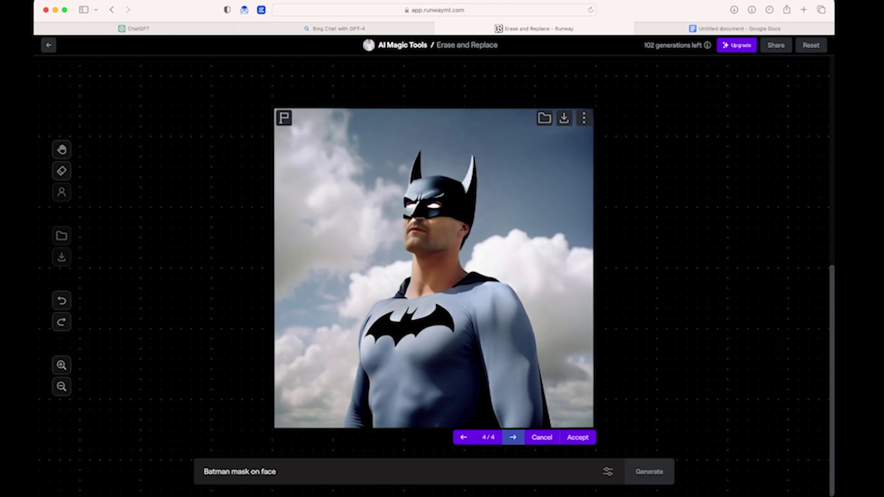
left_click(463, 438)
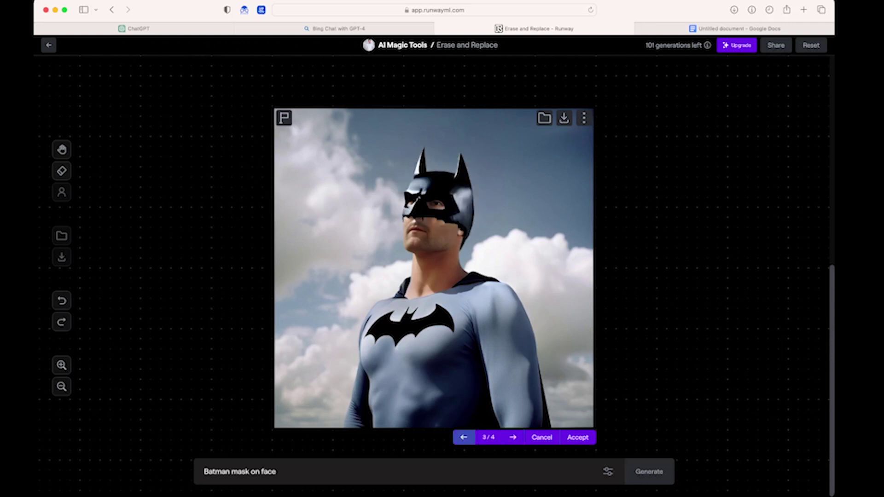
left_click(464, 437)
left_click(463, 437)
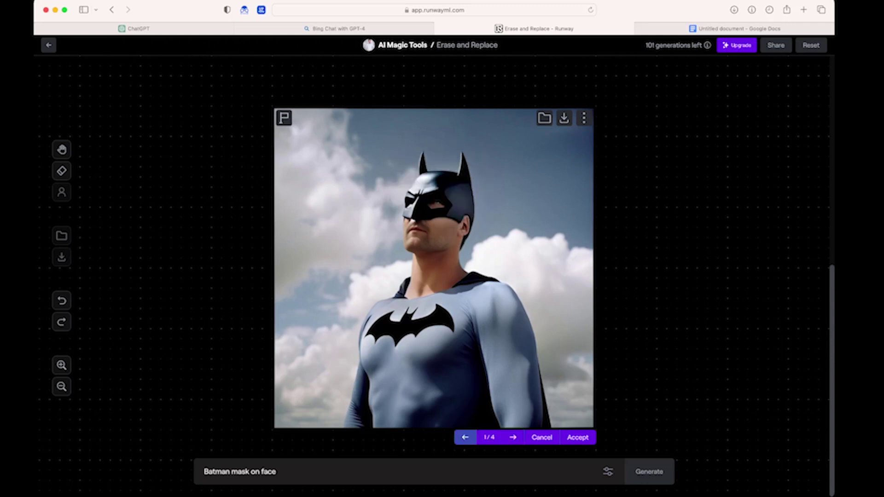